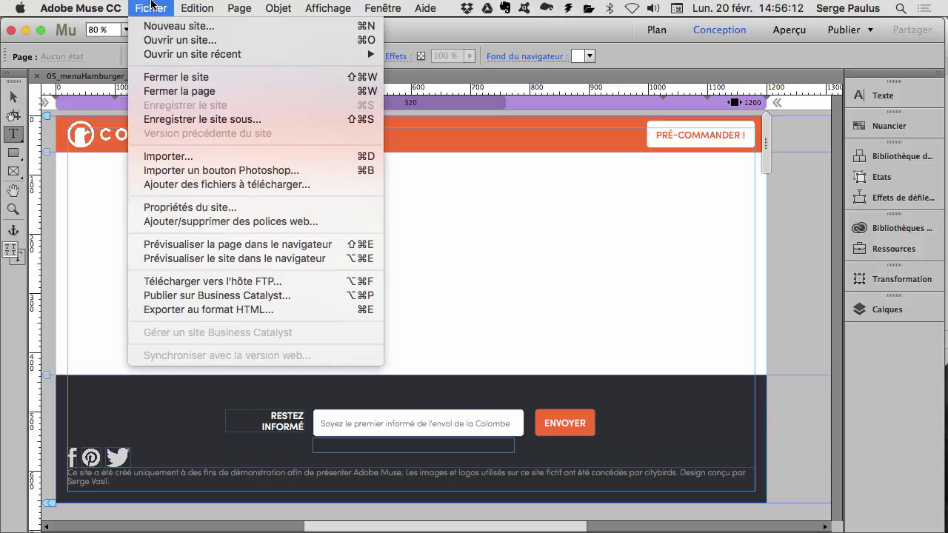
# Step: Import lorem ipsum.txt as a wide text block below the header and lower its upper edge to leave room above
pyautogui.click(281, 156)
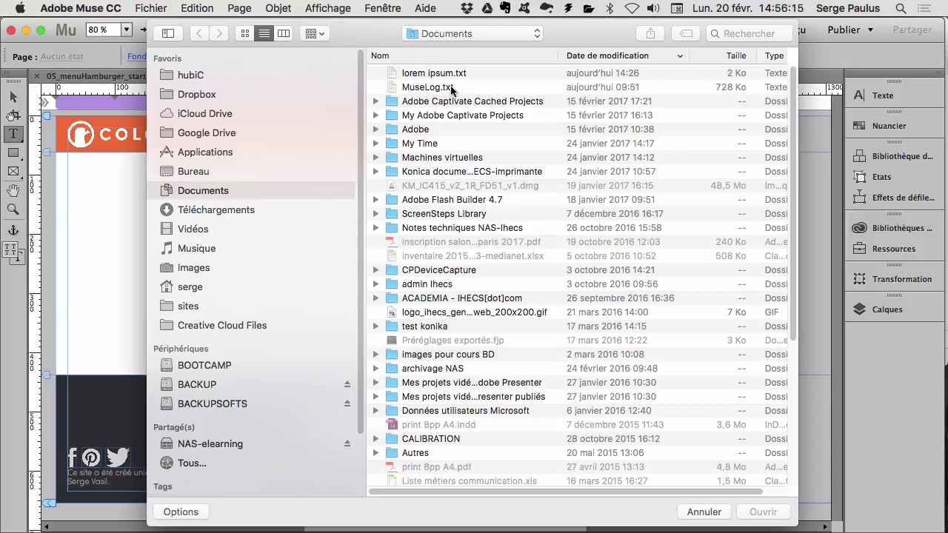
pyautogui.doubleClick(461, 74)
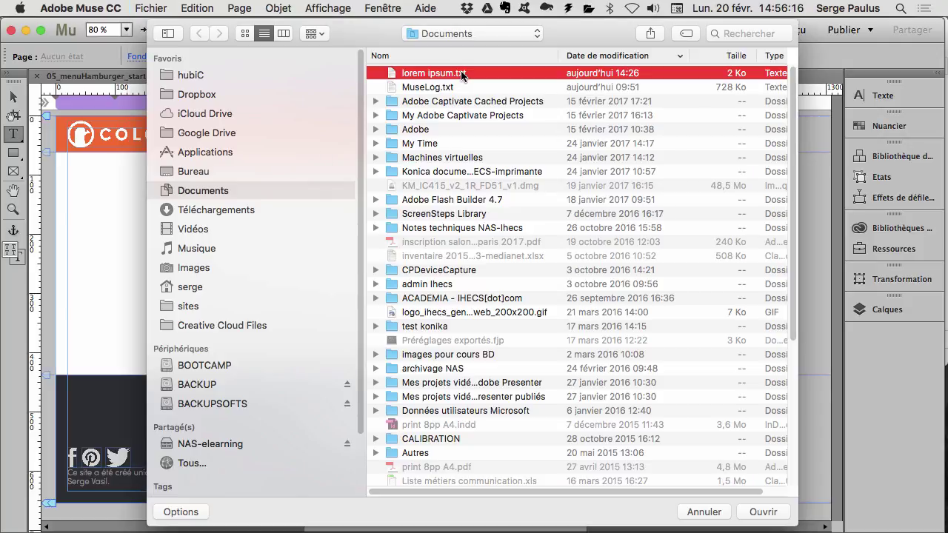
pyautogui.moveTo(138, 173)
pyautogui.mouseDown()
pyautogui.moveTo(388, 237)
pyautogui.moveTo(635, 242)
pyautogui.moveTo(692, 282)
pyautogui.moveTo(716, 353)
pyautogui.mouseUp()
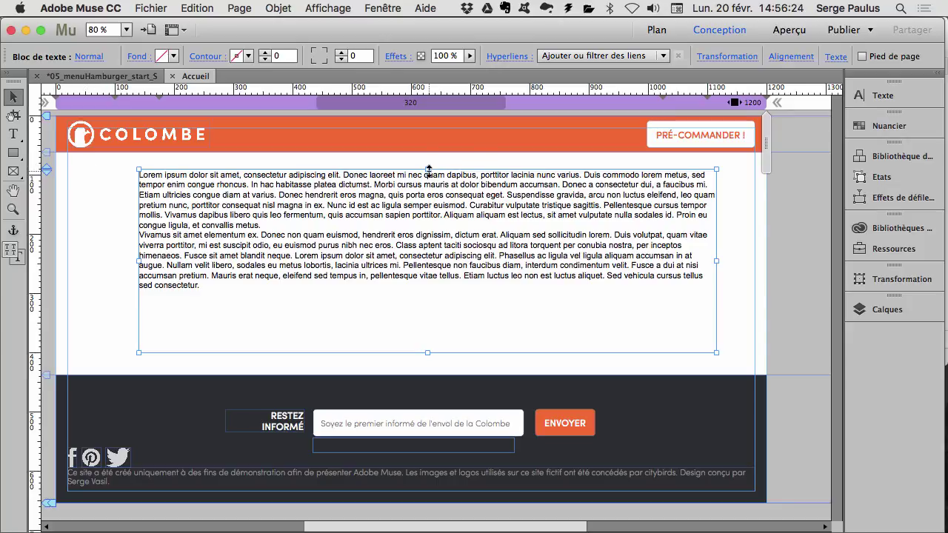
pyautogui.moveTo(428, 169); pyautogui.dragTo(428, 212)
# Step: Draw a small text frame between the header and the body text and enter the placeholder "Loreoijnwkd"
pyautogui.click(12, 134)
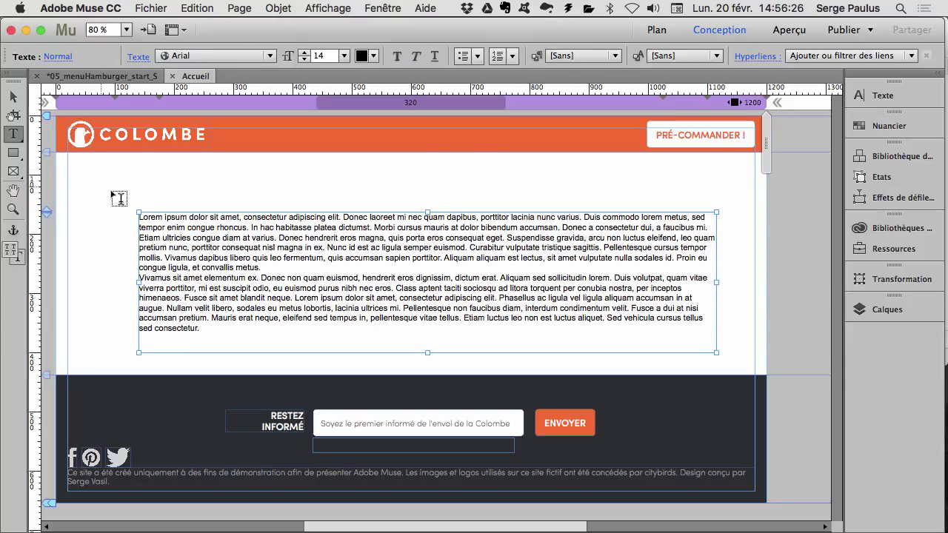
pyautogui.moveTo(97, 164); pyautogui.dragTo(293, 201)
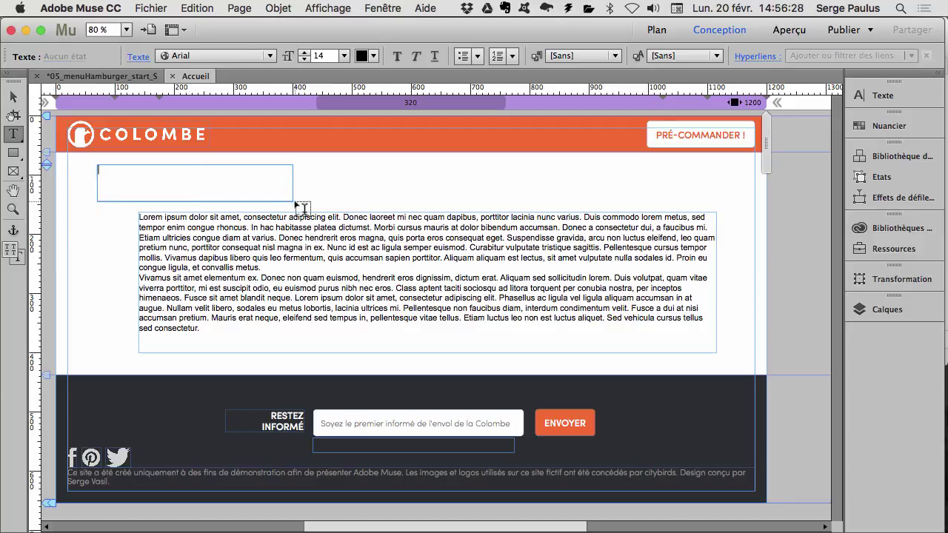
pyautogui.write('Loreoijnwkd')
# Step: Set the font size of the placeholder text in the small frame to 24
pyautogui.doubleClick(242, 175)
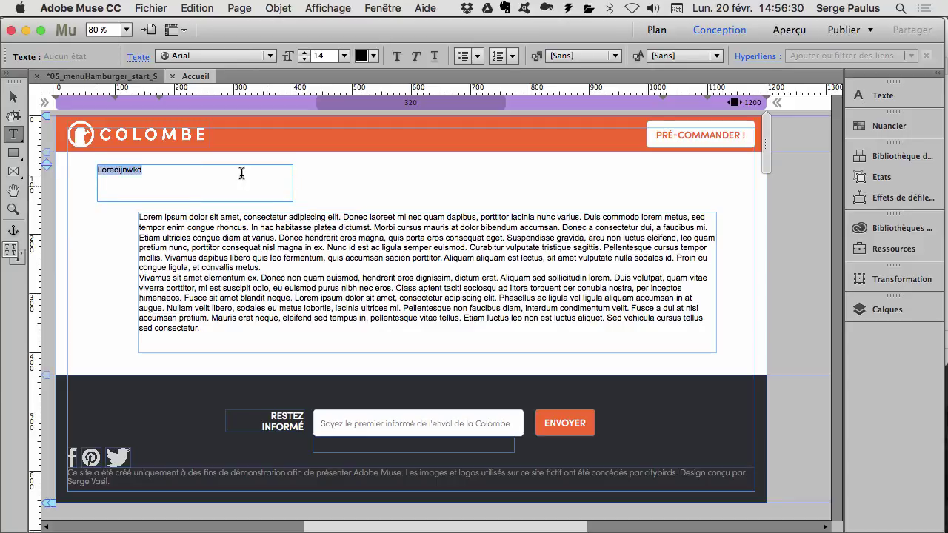
pyautogui.click(304, 51)
pyautogui.click(305, 52)
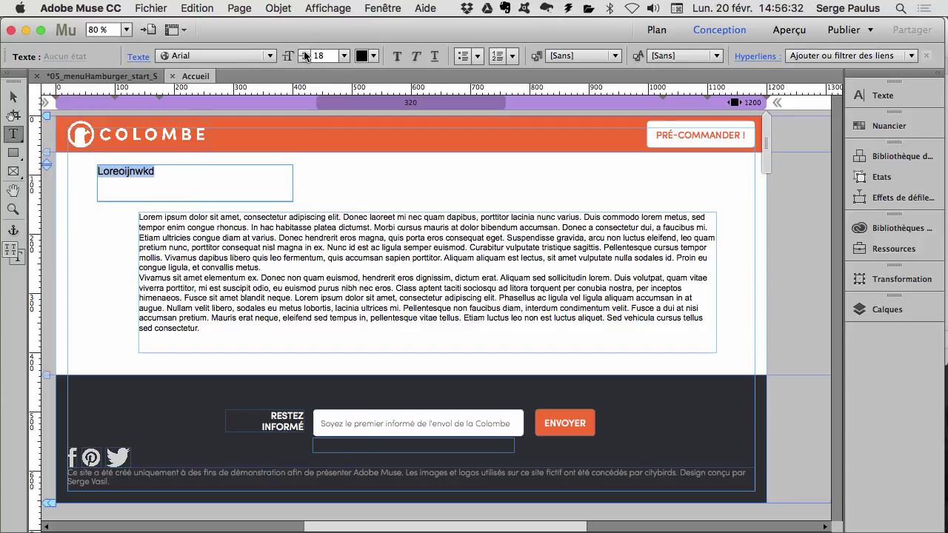
pyautogui.click(305, 52)
pyautogui.click(305, 52)
pyautogui.click(305, 52)
pyautogui.click(304, 51)
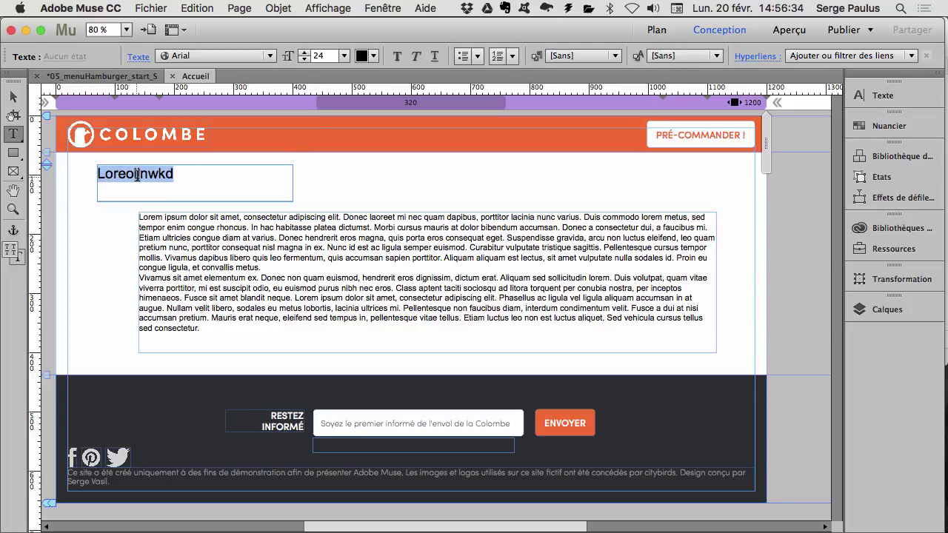
# Step: Replace the placeholder text in the small frame above the body text with "Titre"
pyautogui.click(297, 263)
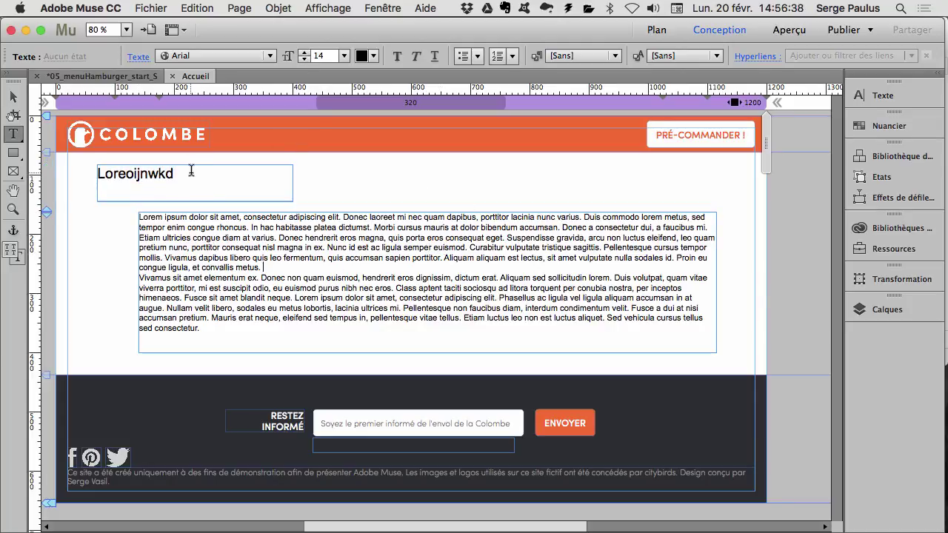
pyautogui.doubleClick(117, 173)
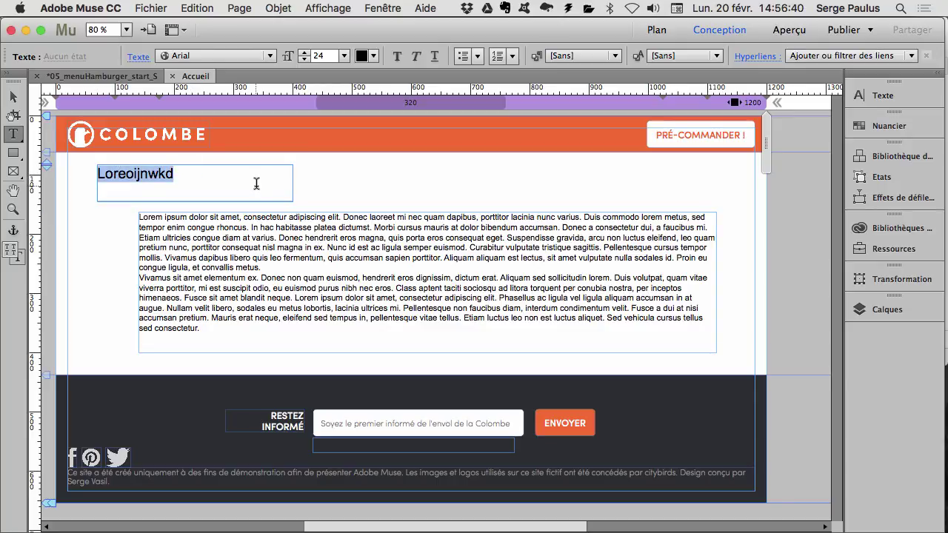
pyautogui.write('Titre')
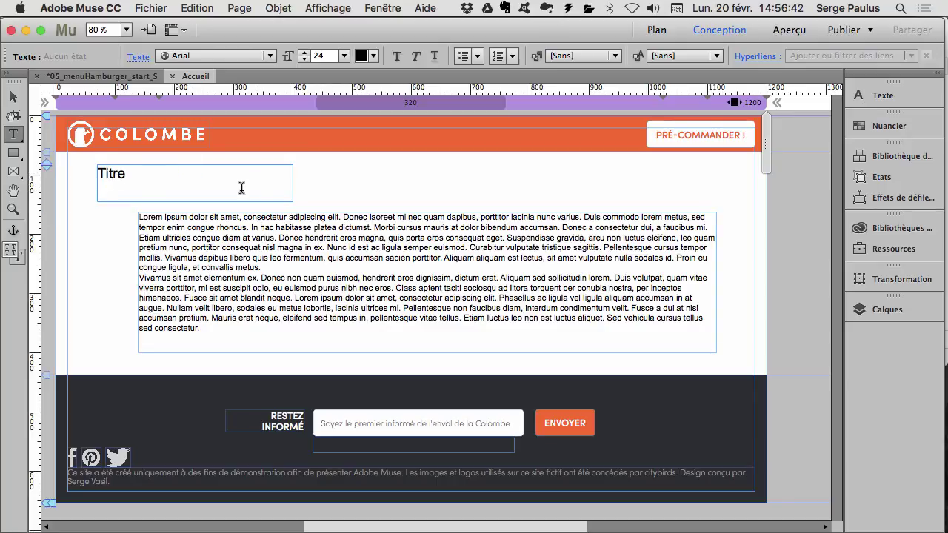
# Step: Browse the system fonts and apply Alternate Gothic No2 D to the word "Titre"
pyautogui.moveTo(191, 177); pyautogui.dragTo(63, 167)
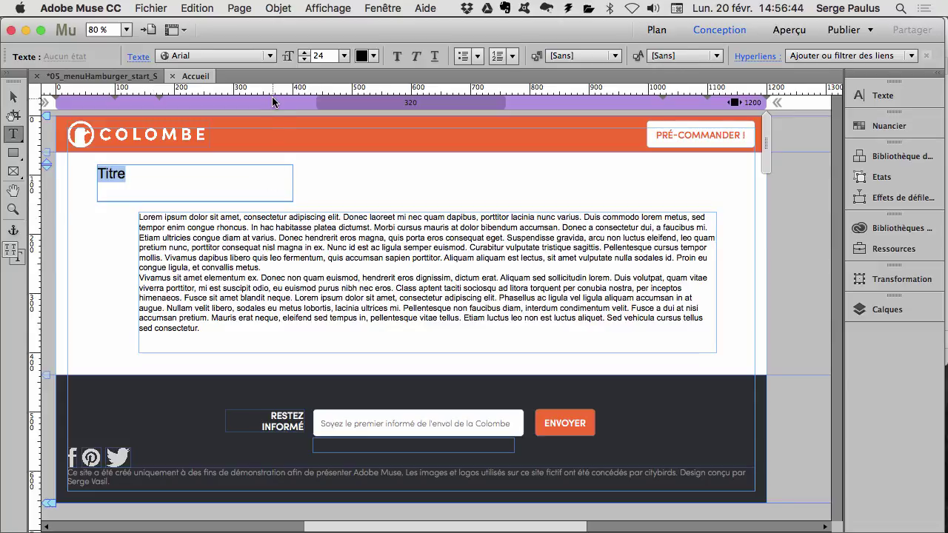
pyautogui.click(254, 56)
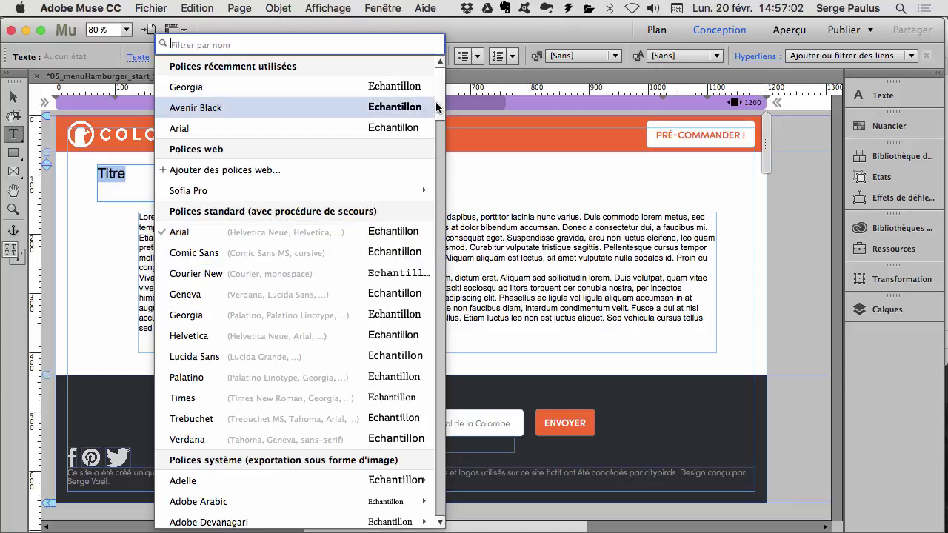
pyautogui.moveTo(439, 102); pyautogui.dragTo(439, 146)
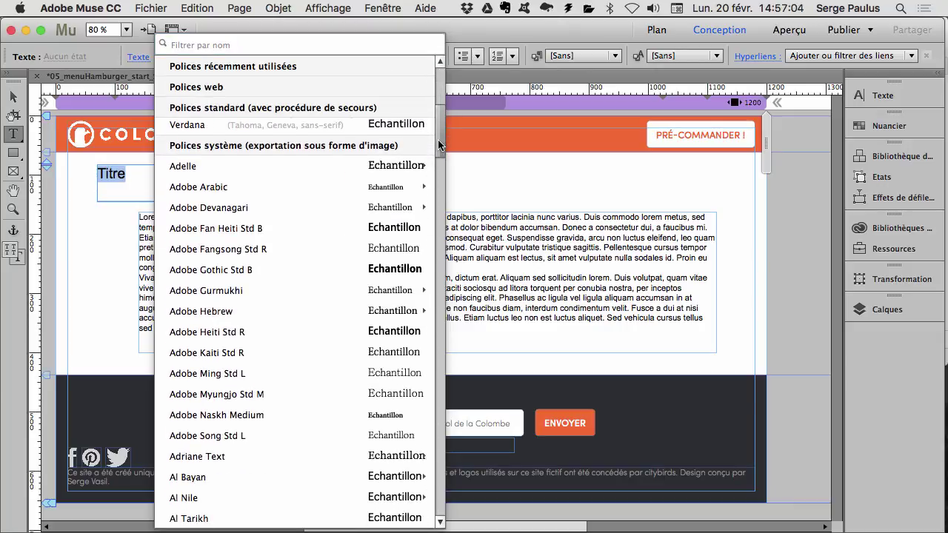
pyautogui.moveTo(181, 191)
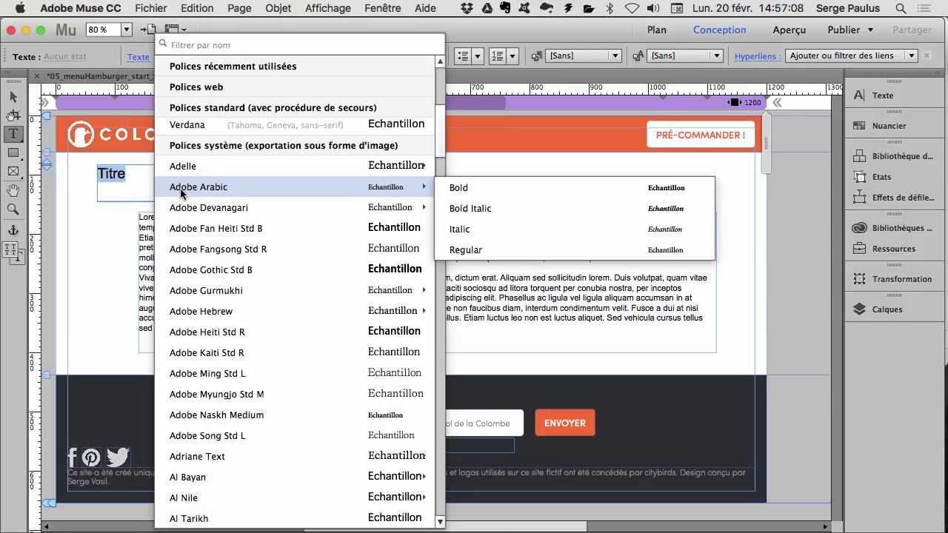
pyautogui.moveTo(176, 171)
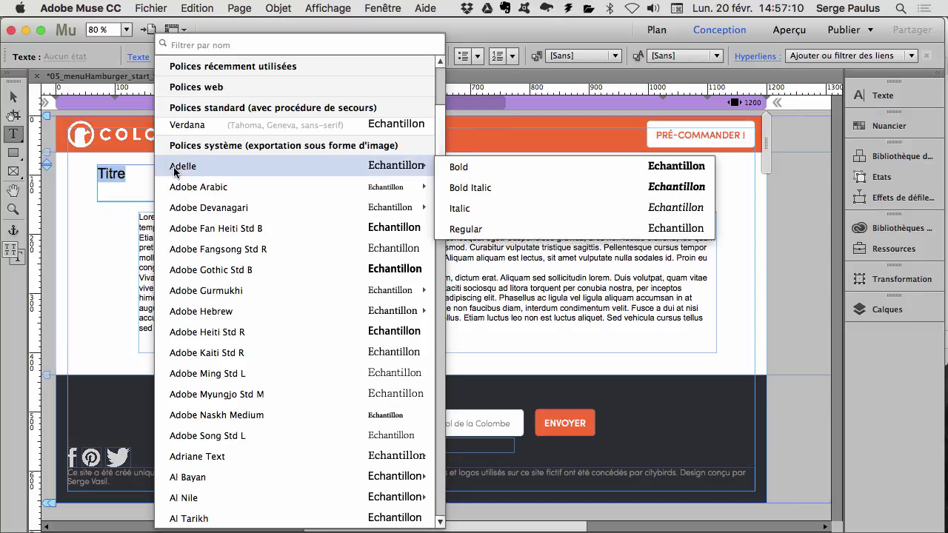
pyautogui.moveTo(440, 143); pyautogui.dragTo(444, 219)
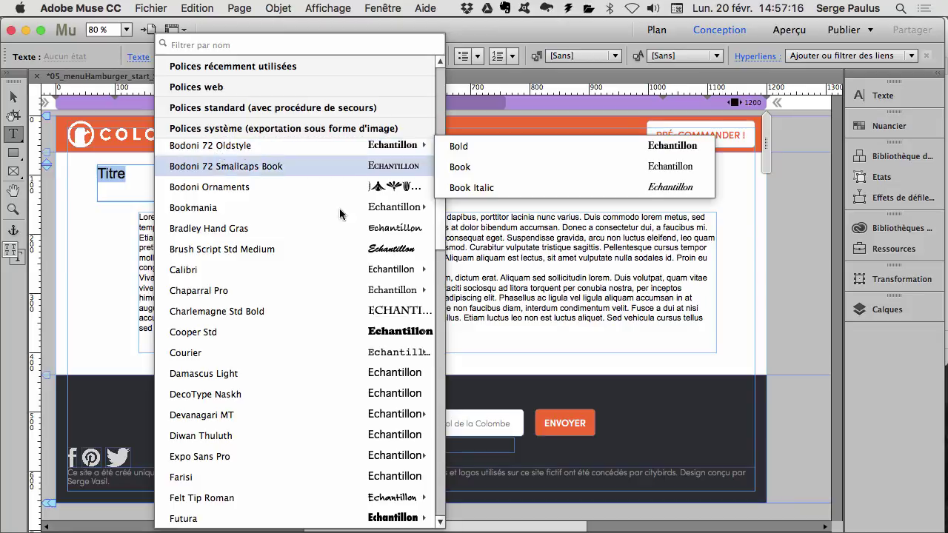
pyautogui.moveTo(444, 228); pyautogui.dragTo(443, 280)
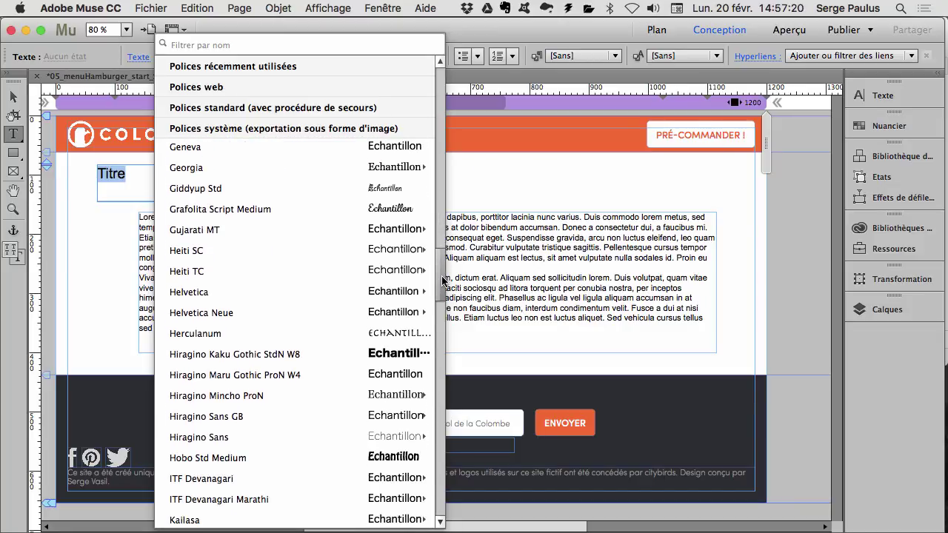
pyautogui.scroll(10, 443, 280)
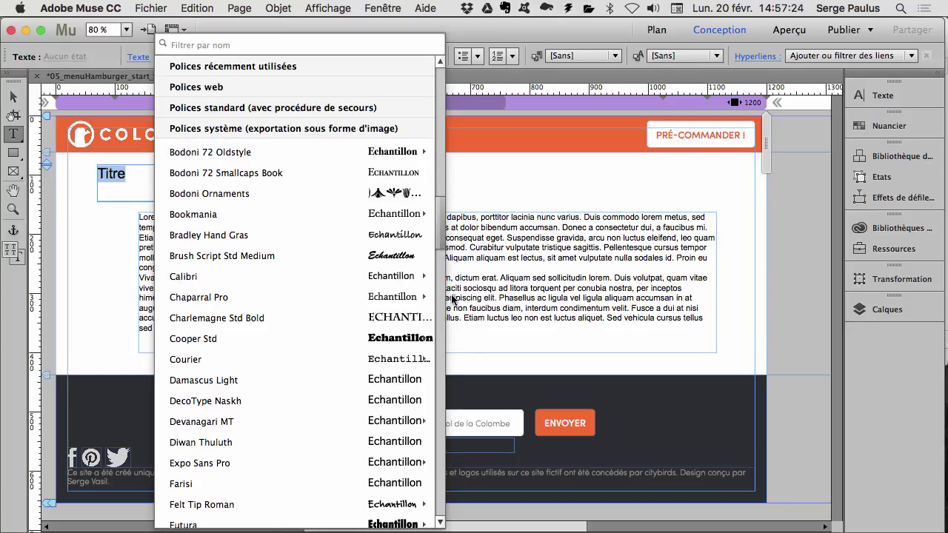
pyautogui.moveTo(440, 222); pyautogui.dragTo(437, 147)
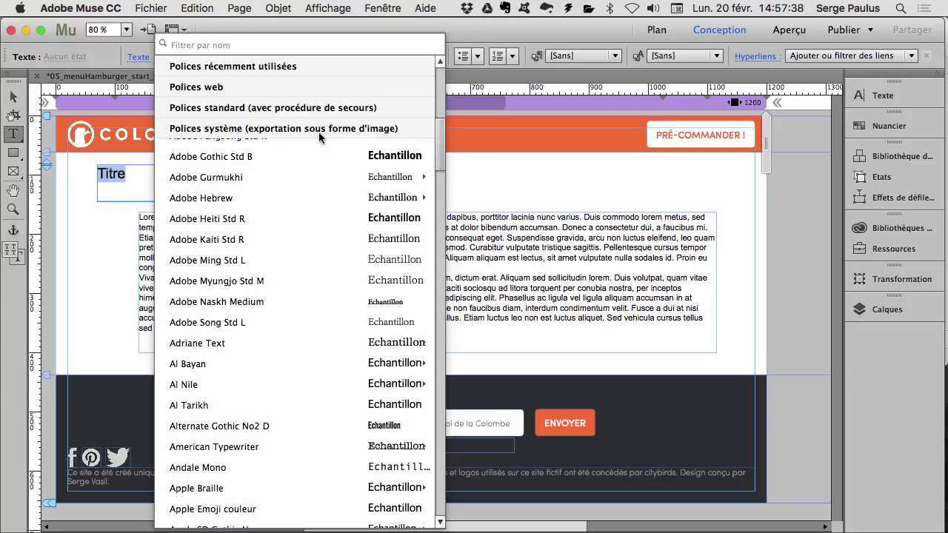
pyautogui.click(233, 427)
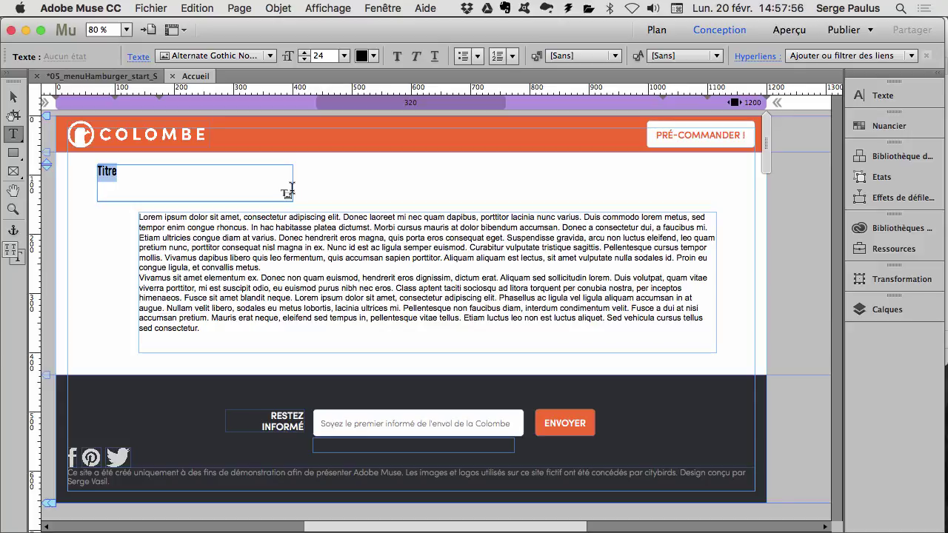
# Step: Open the dialog for adding web fonts from the font list and get past its introduction to the Typekit catalogue
pyautogui.click(257, 59)
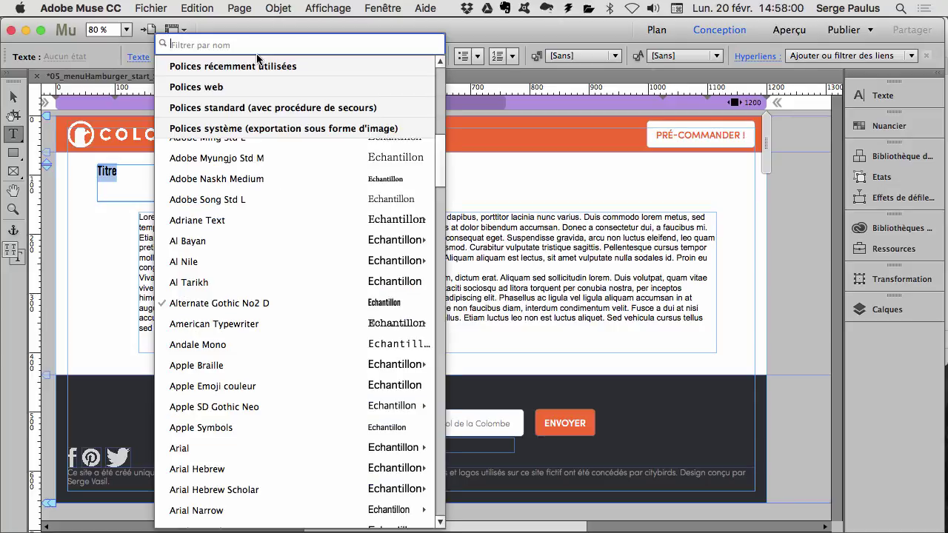
pyautogui.moveTo(442, 169); pyautogui.dragTo(436, 89)
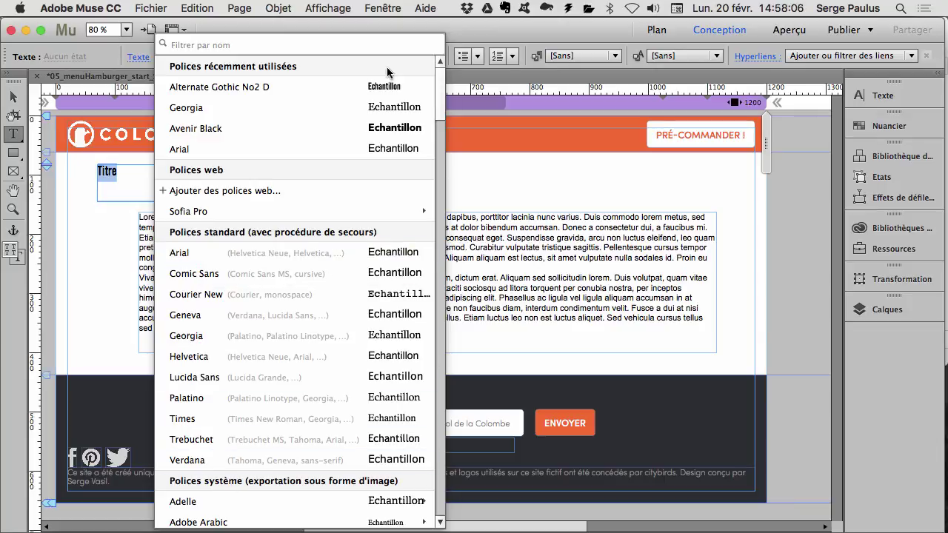
pyautogui.click(196, 189)
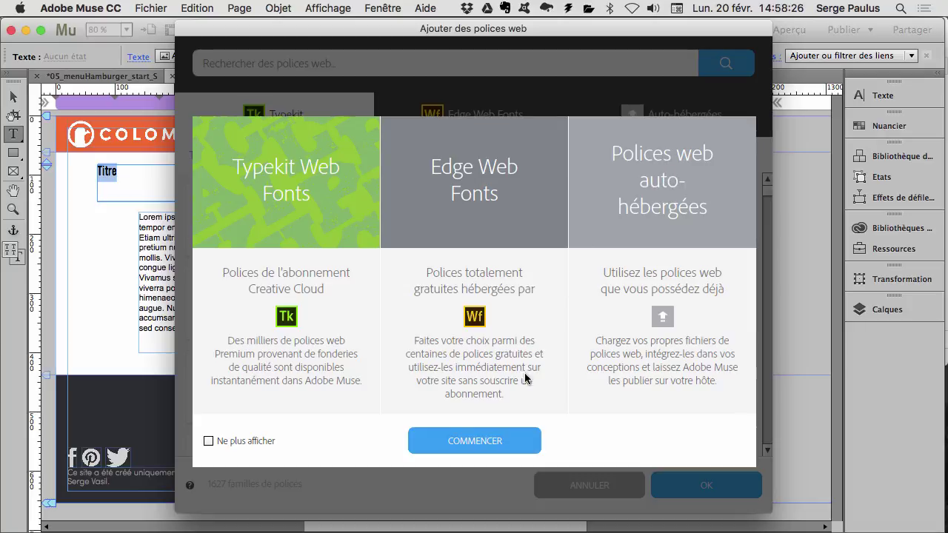
pyautogui.click(469, 439)
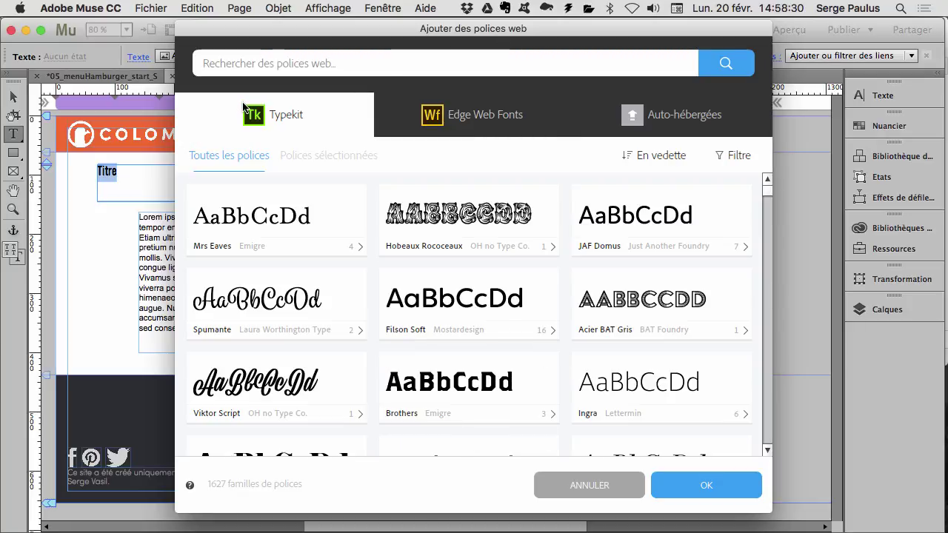
# Step: Switch to Firefox to view the font library on the Adobe Typekit site, and return to Adobe Muse
pyautogui.press('super+Tab')
pyautogui.press('super+Tab')
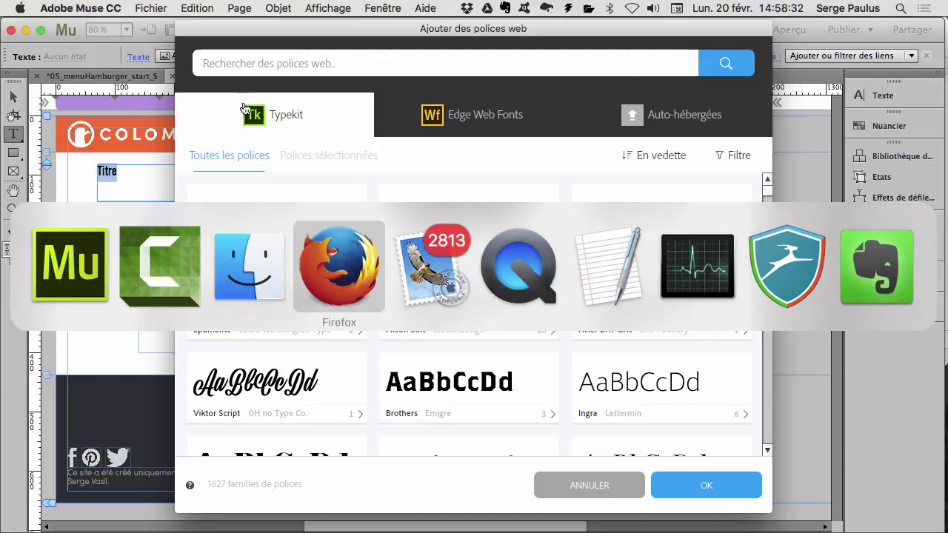
pyautogui.click(441, 36)
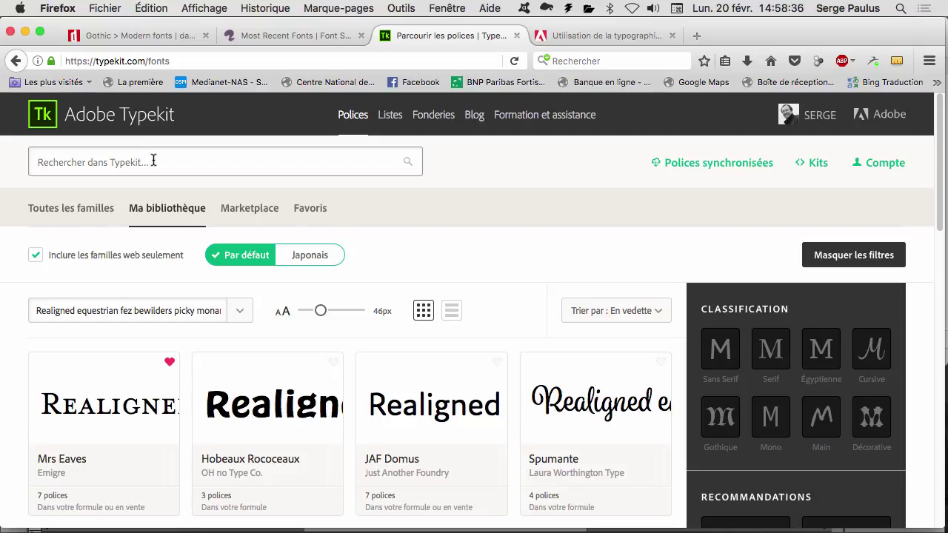
pyautogui.press('super+Tab')
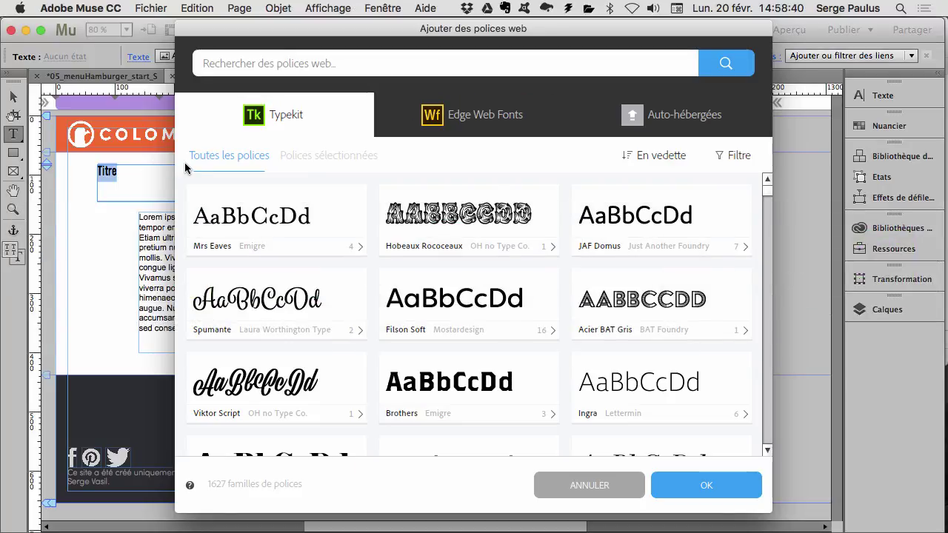
# Step: Filter the Typekit fonts by slab serif classification and heading recommendation, and select Fairplex Narrow
pyautogui.click(737, 158)
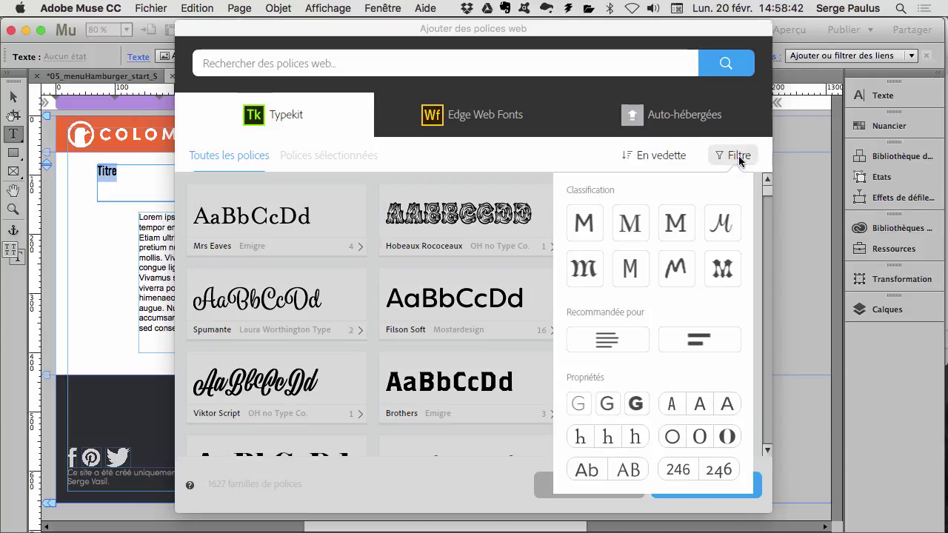
pyautogui.click(676, 230)
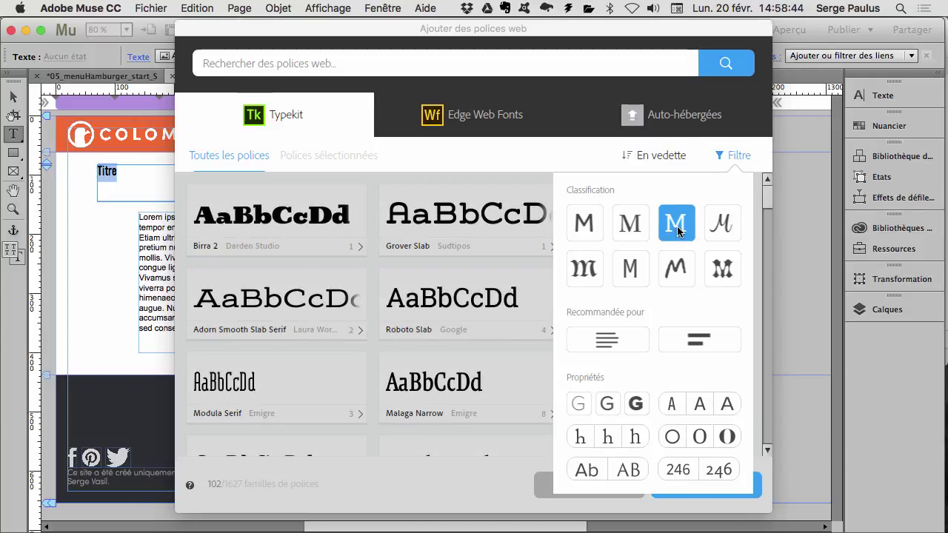
pyautogui.click(700, 349)
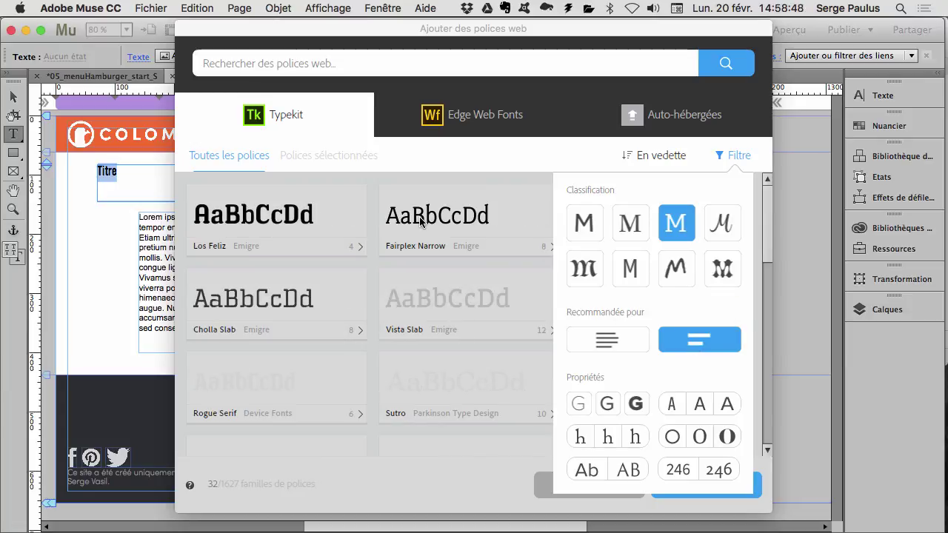
pyautogui.click(420, 218)
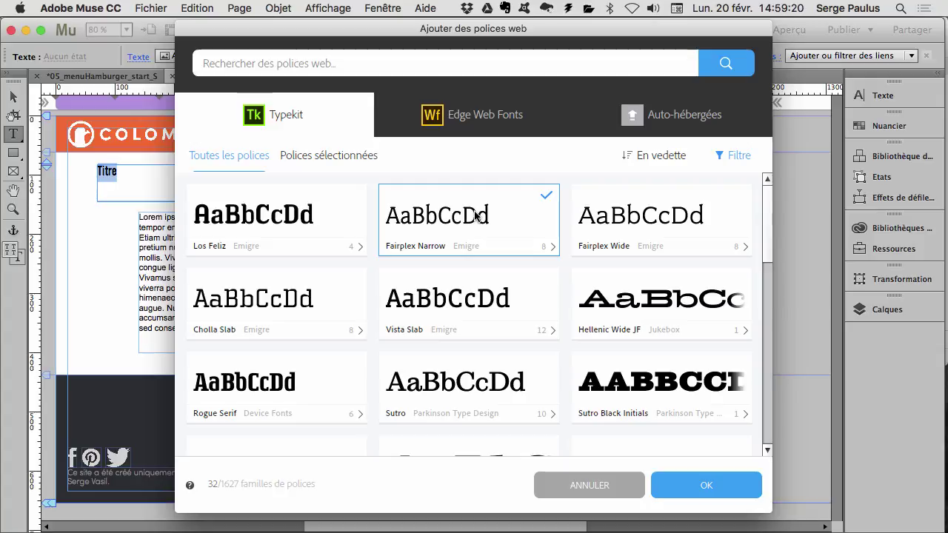
# Step: Select Adamina among the Edge Web Fonts and add the chosen web fonts to the site
pyautogui.click(472, 118)
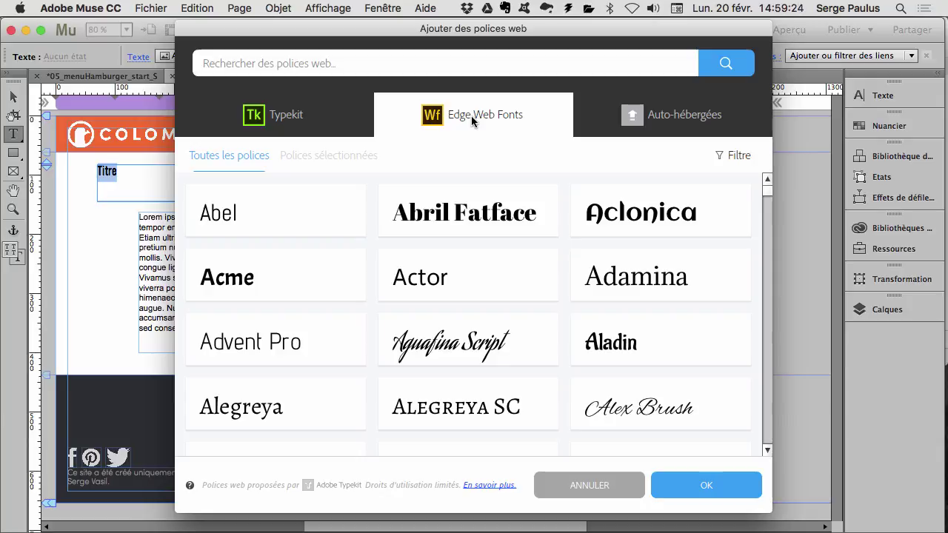
pyautogui.click(741, 254)
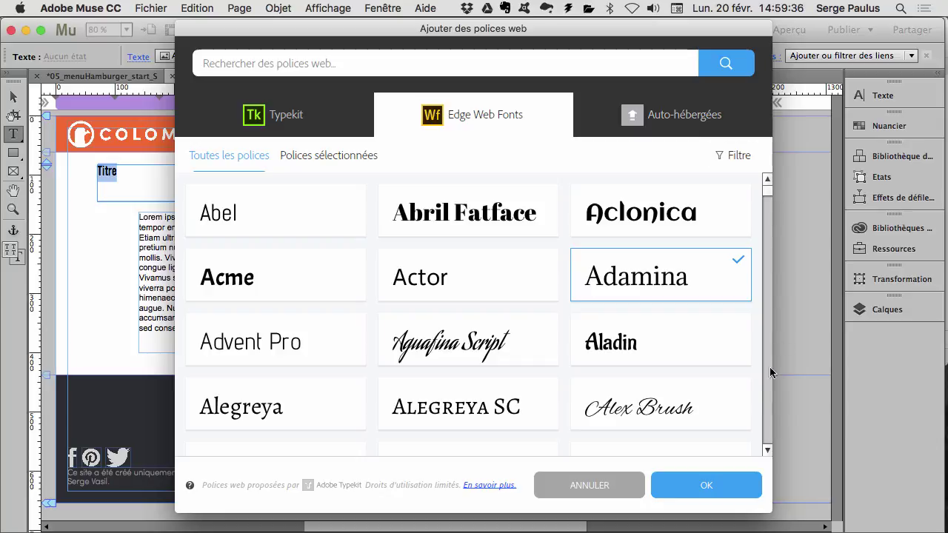
pyautogui.click(715, 487)
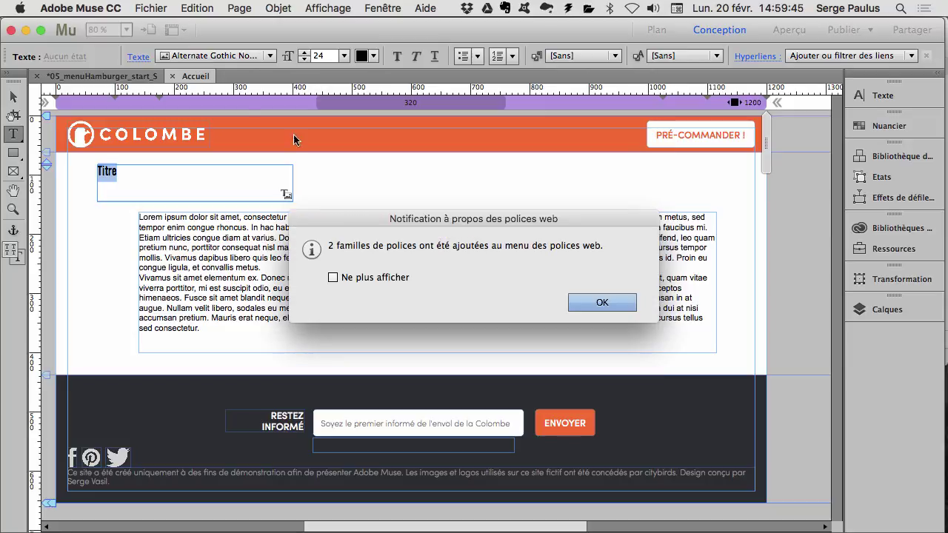
# Step: Dismiss the added-fonts notification and set the selected title in the Fairplex Narrow Bold web font
pyautogui.click(603, 302)
pyautogui.click(241, 56)
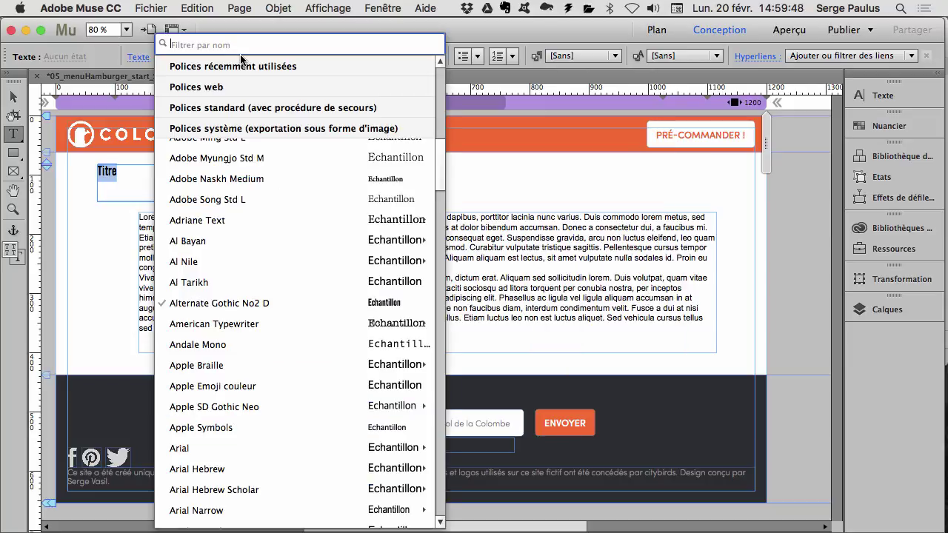
pyautogui.scroll(3, 440, 92)
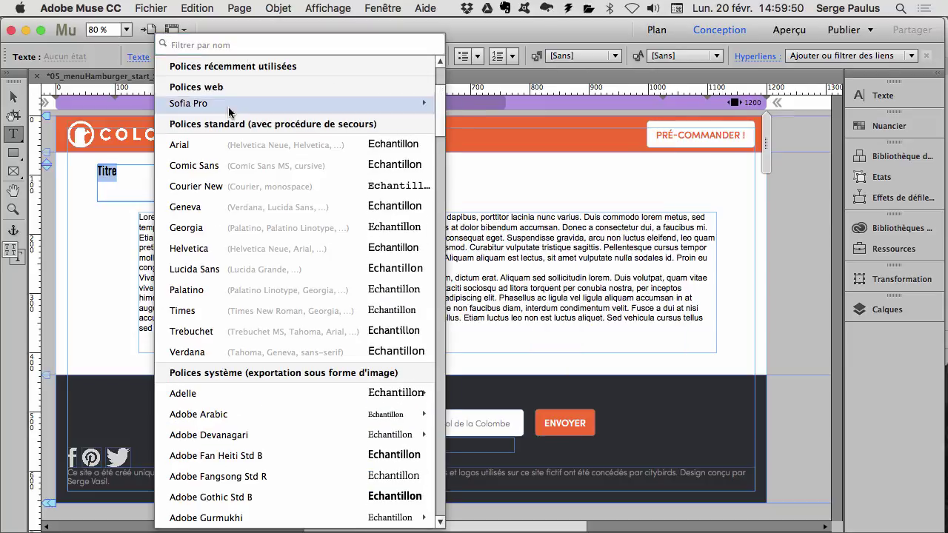
pyautogui.moveTo(213, 97)
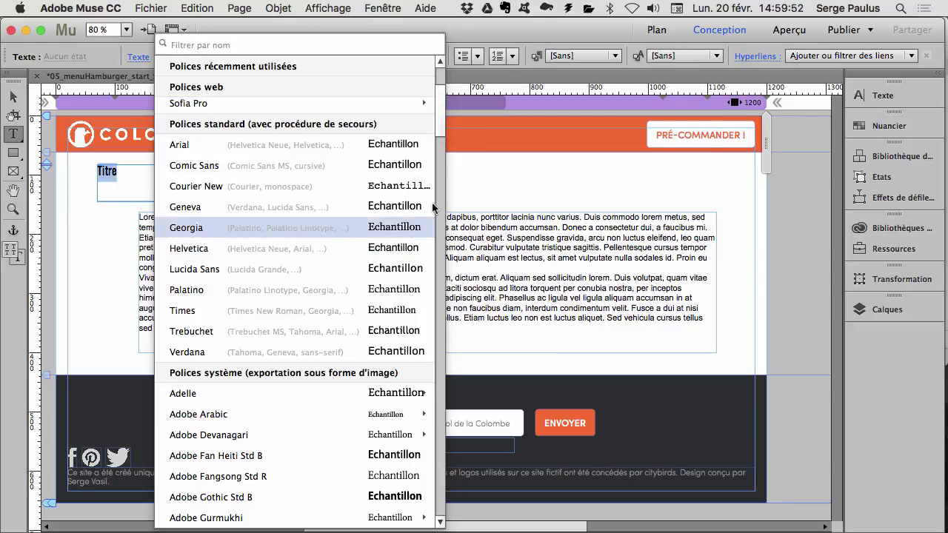
pyautogui.scroll(4, 442, 81)
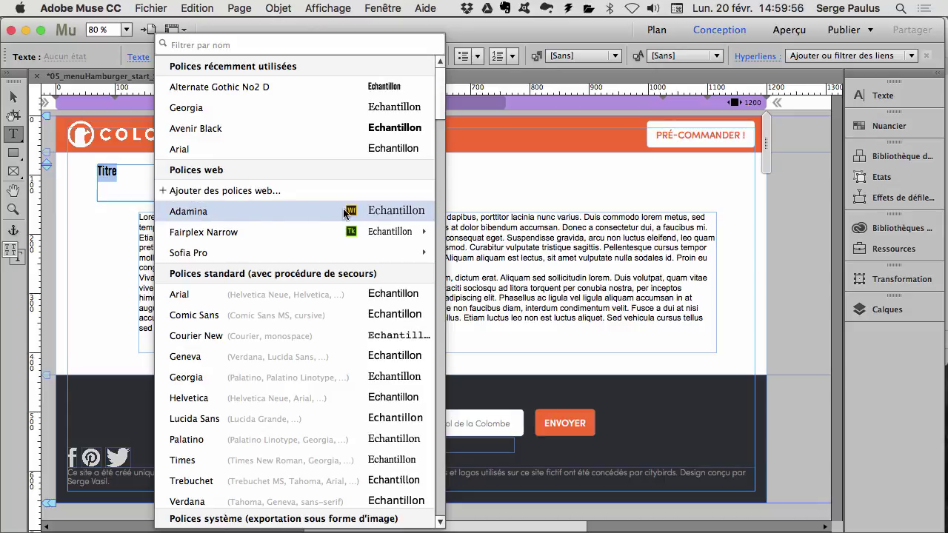
pyautogui.moveTo(199, 234)
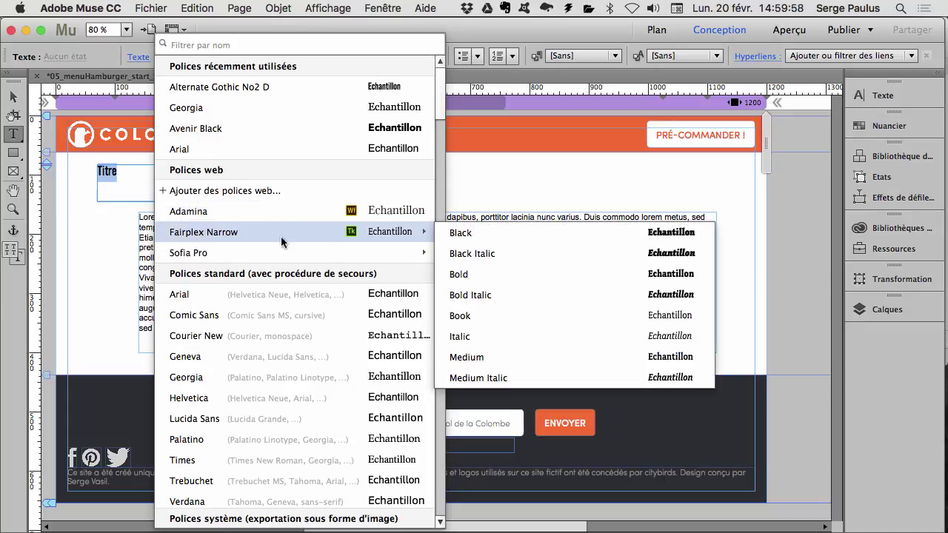
pyautogui.click(594, 264)
# Step: Set the font size of the word Titre to 33
pyautogui.click(147, 174)
pyautogui.moveTo(209, 176); pyautogui.dragTo(87, 172)
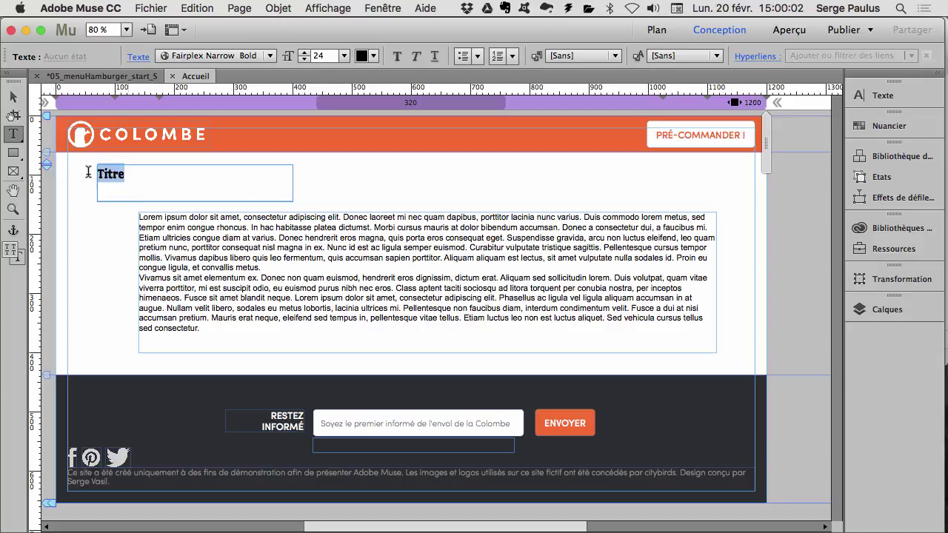
pyautogui.click(305, 53)
pyautogui.click(304, 52)
pyautogui.click(304, 53)
pyautogui.click(305, 52)
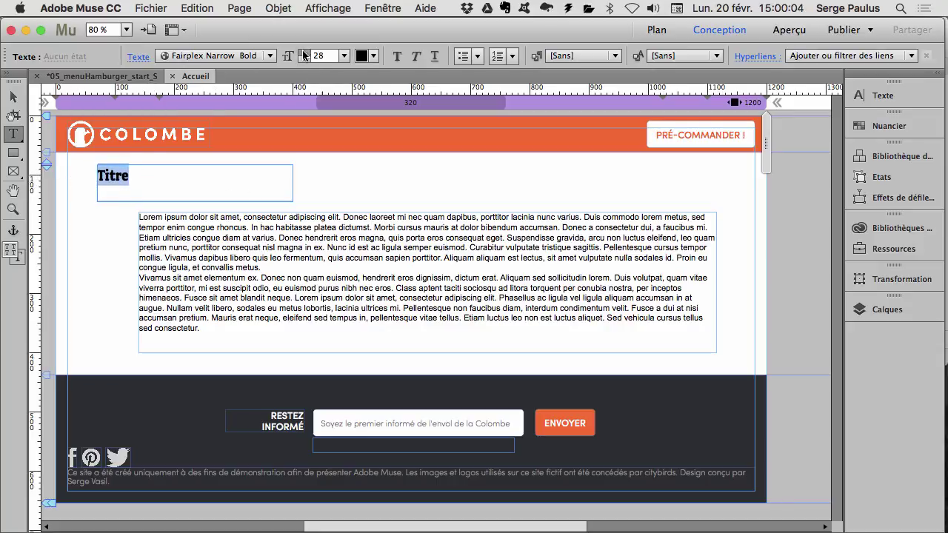
pyautogui.click(304, 53)
pyautogui.click(304, 52)
pyautogui.click(304, 52)
pyautogui.click(305, 53)
pyautogui.click(304, 52)
pyautogui.click(141, 178)
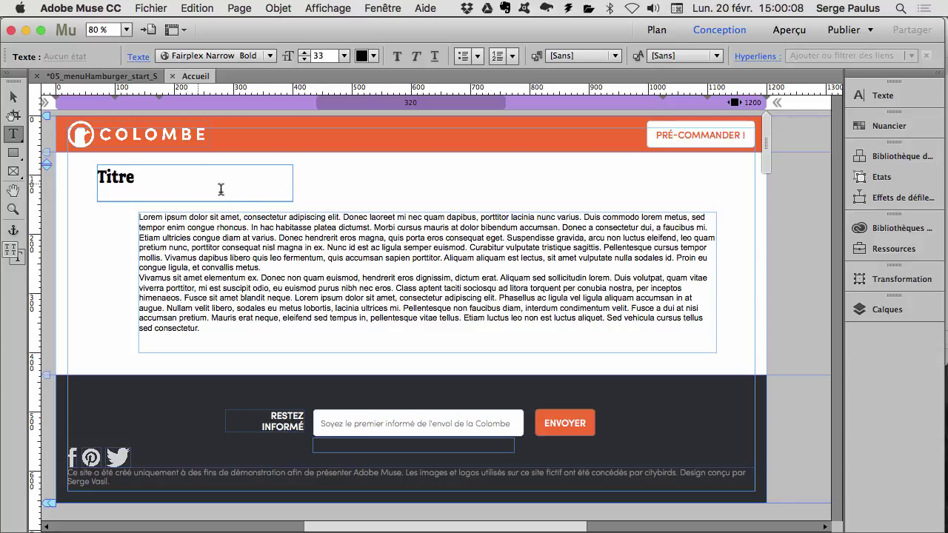
# Step: Set all the body text below the title in the Adamina web font
pyautogui.click(261, 241)
pyautogui.press('super+a')
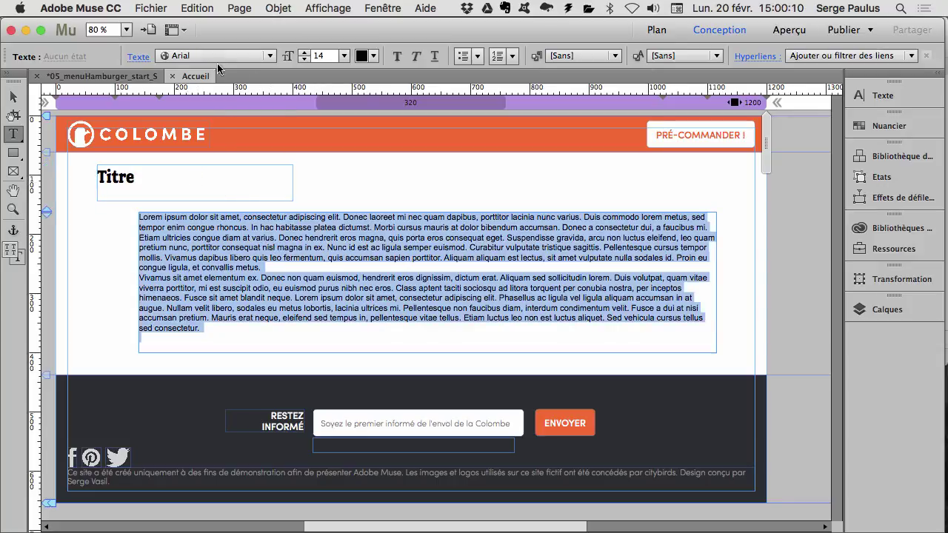
pyautogui.click(217, 57)
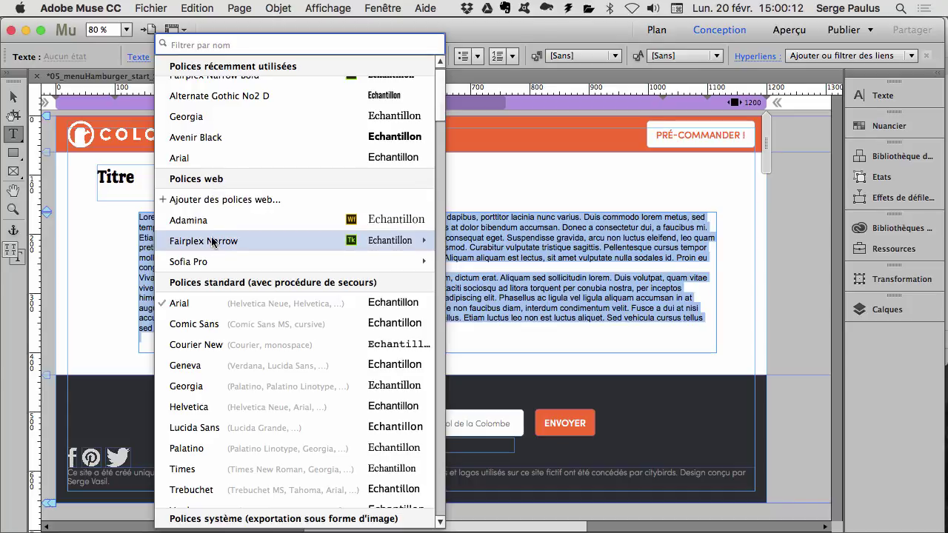
pyautogui.press('Up')
pyautogui.press('Return')
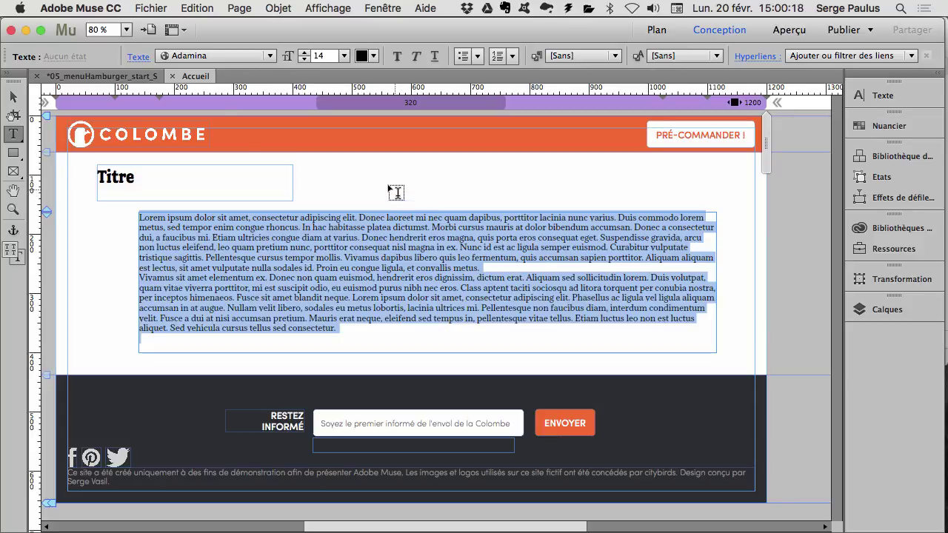
# Step: Open the dialog for adding web fonts, and consult the DaFont and Font Squirrel sites in Firefox before returning to Adobe Muse
pyautogui.click(198, 55)
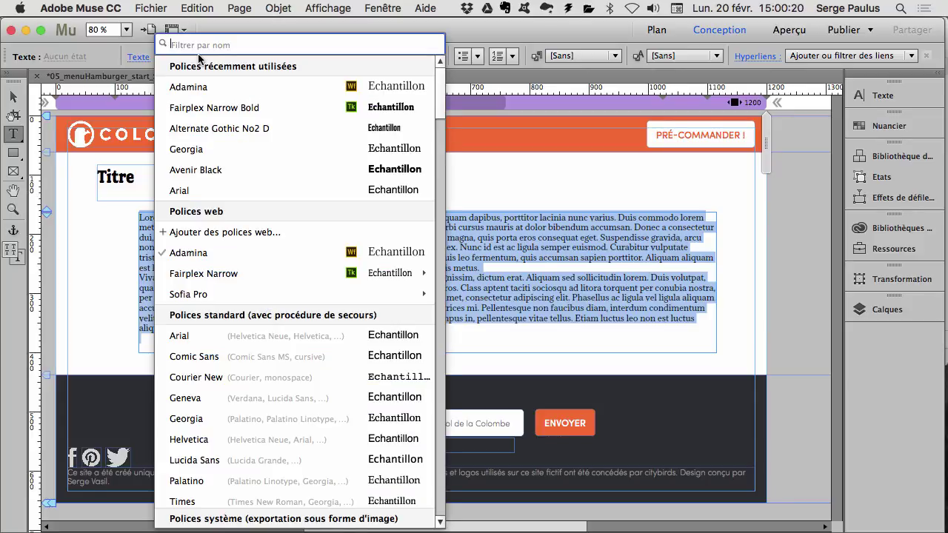
pyautogui.click(253, 233)
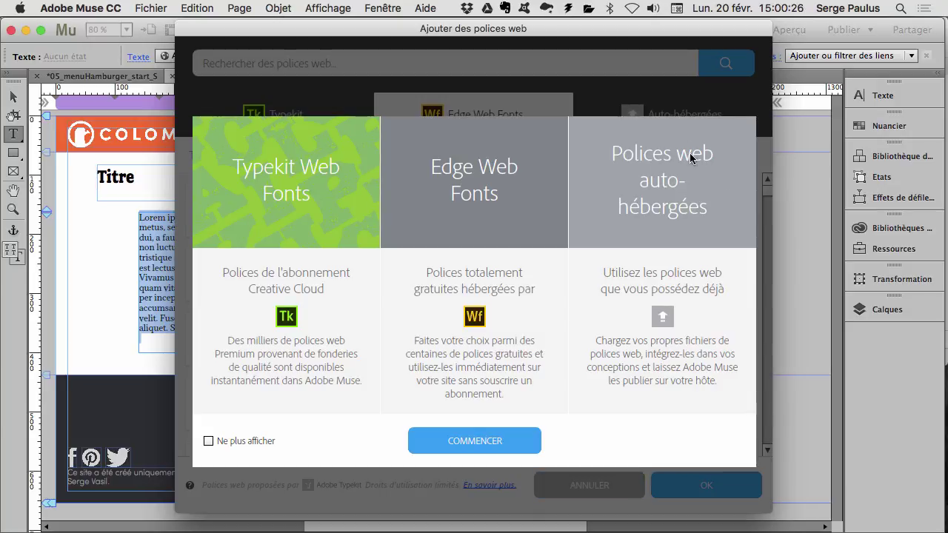
pyautogui.press('super+Tab')
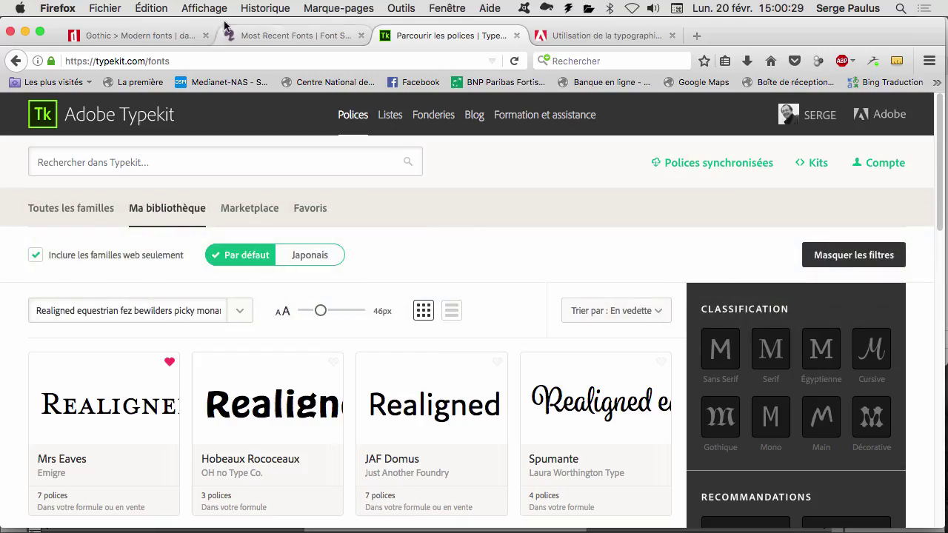
pyautogui.click(137, 35)
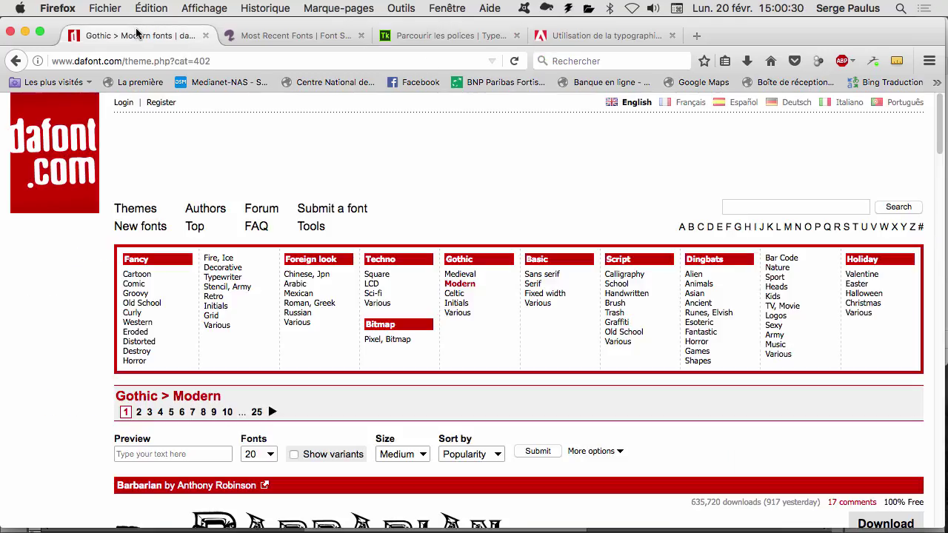
pyautogui.click(282, 36)
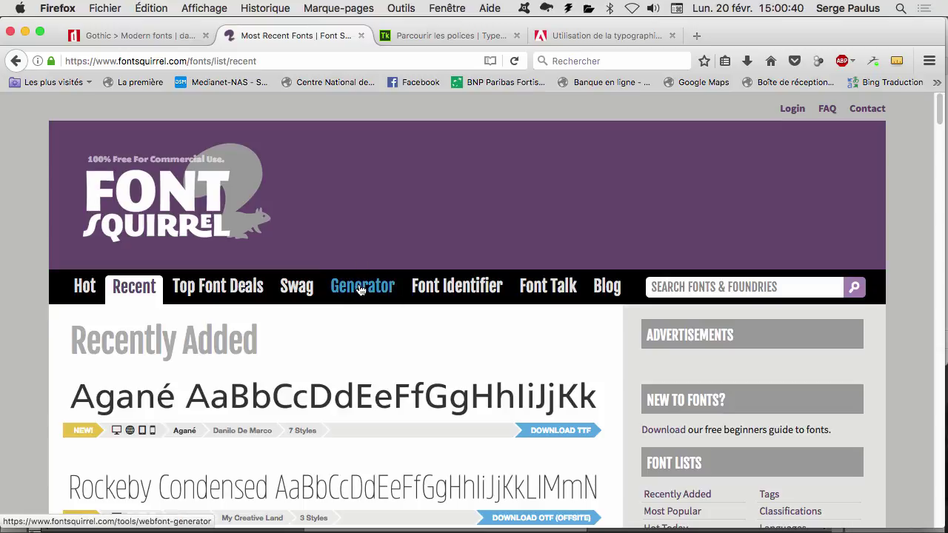
pyautogui.press('super+Tab')
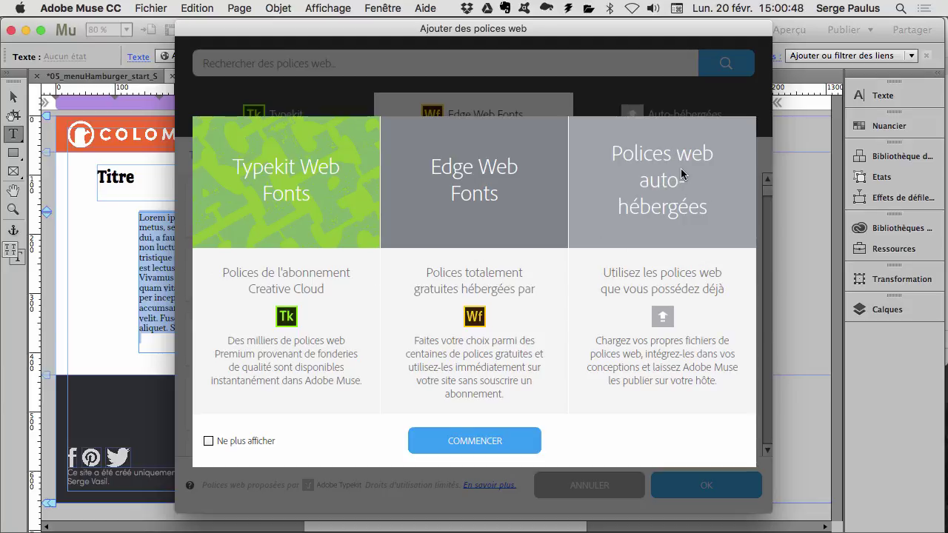
# Step: Switch to Firefox, download the Agané font as agane.zip from Font Squirrel and show the recent downloads
pyautogui.press('super+Tab')
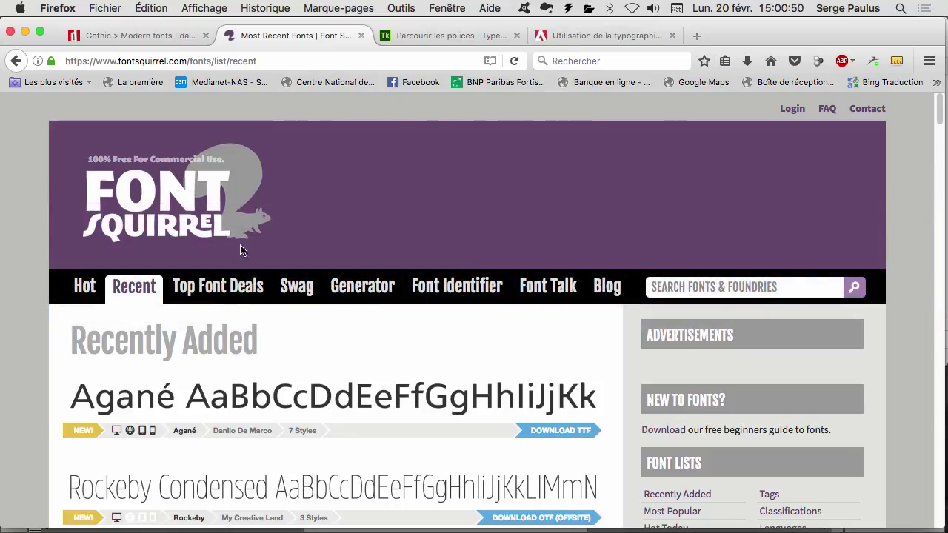
pyautogui.click(548, 432)
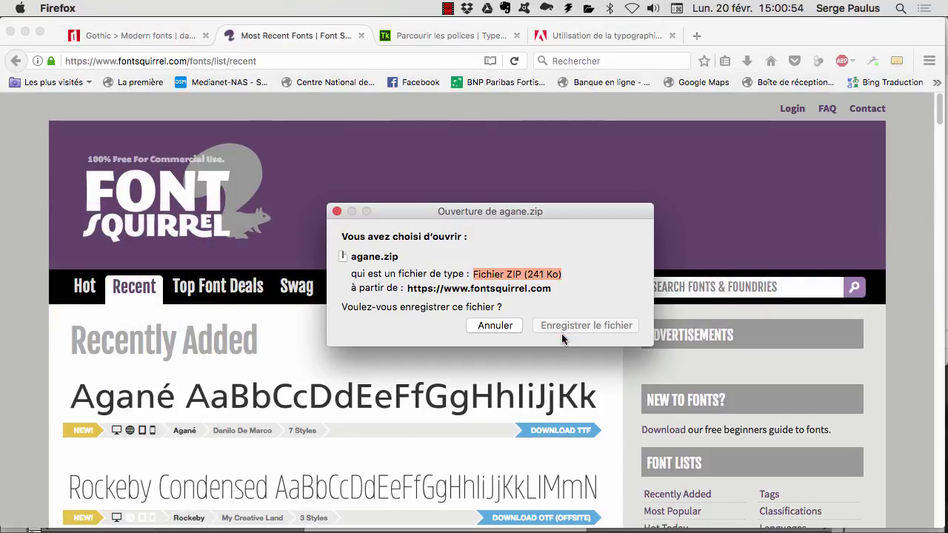
pyautogui.click(569, 327)
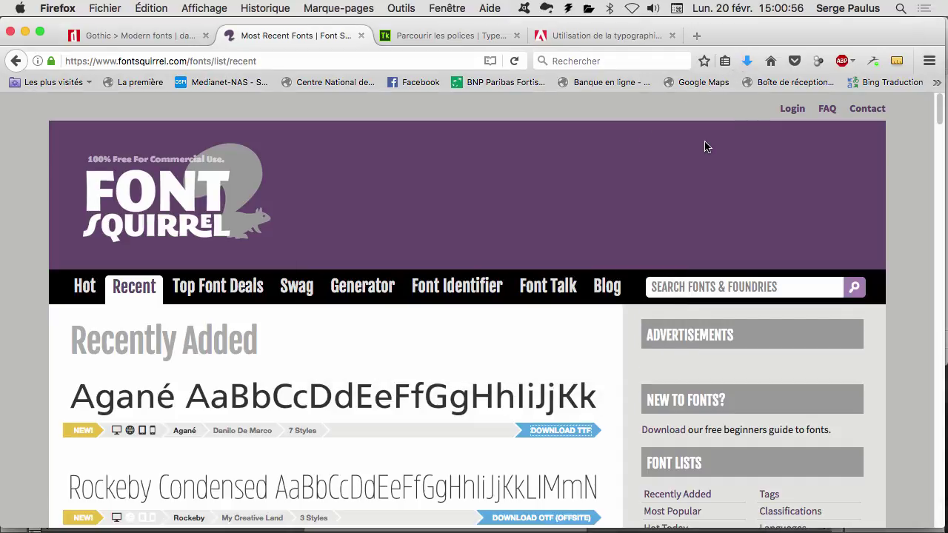
pyautogui.click(748, 60)
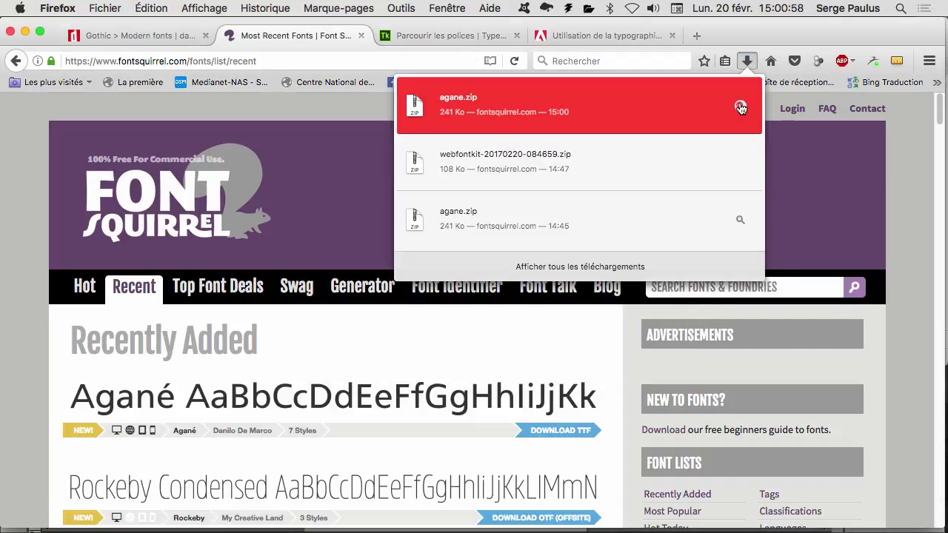
# Step: Extract agane.zip in the Téléchargements folder in Finder and expand the resulting agane folder
pyautogui.click(739, 108)
pyautogui.click(170, 233)
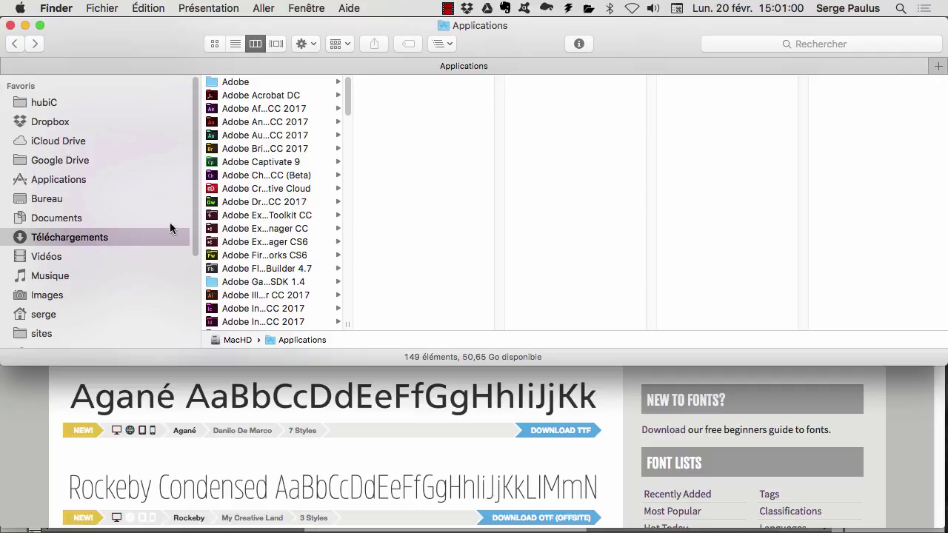
pyautogui.doubleClick(281, 100)
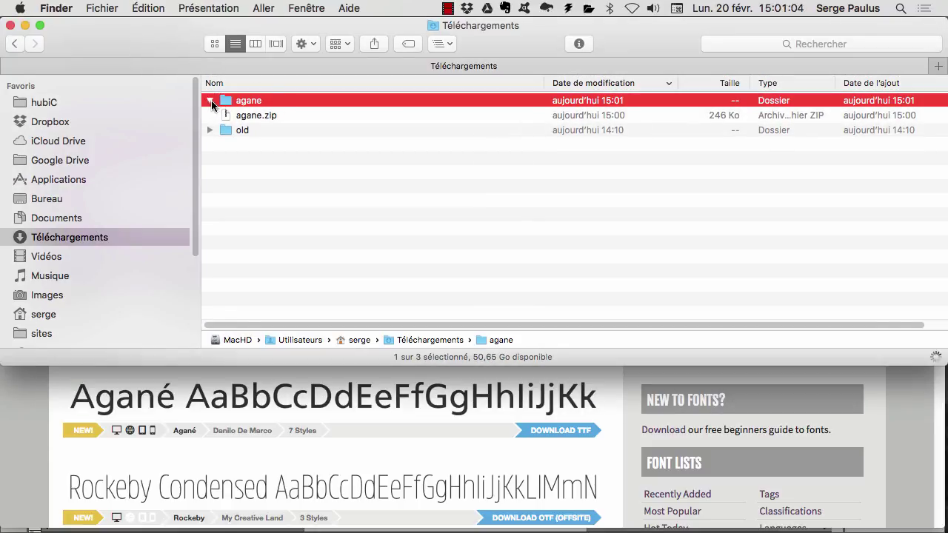
pyautogui.click(211, 100)
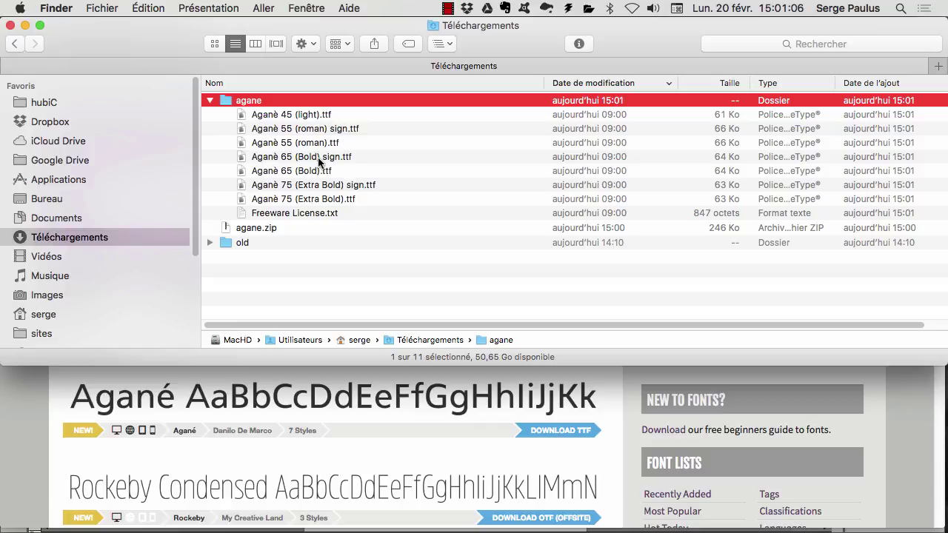
# Step: Return to Adobe Muse, get past the web fonts introduction and delete agane_55_roman-webfont1.woff from the self-hosted fonts
pyautogui.press('super+Tab')
pyautogui.press('super+Tab')
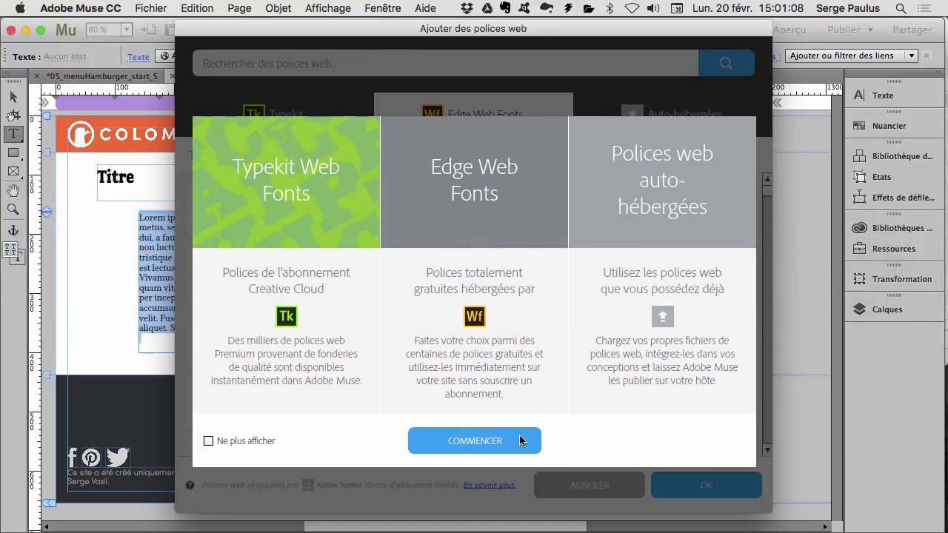
pyautogui.click(522, 438)
pyautogui.click(664, 113)
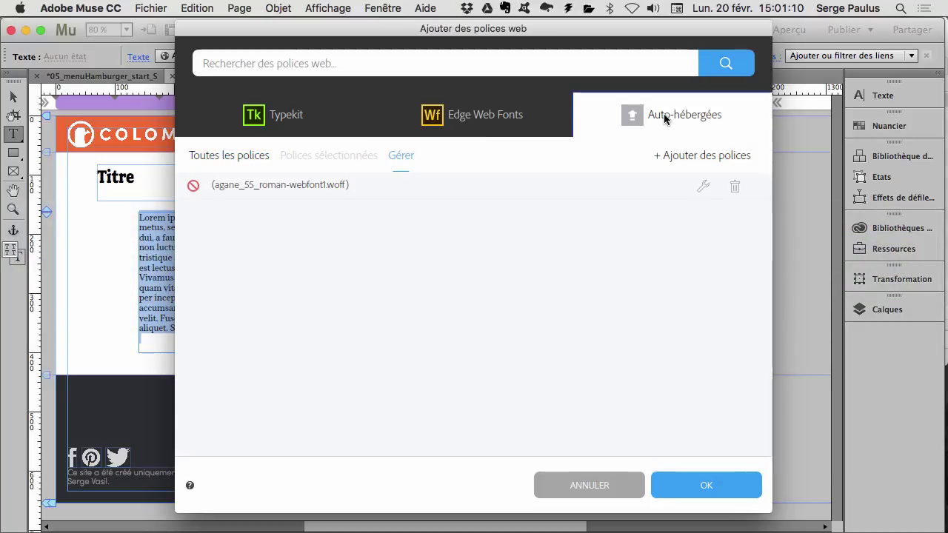
pyautogui.click(734, 186)
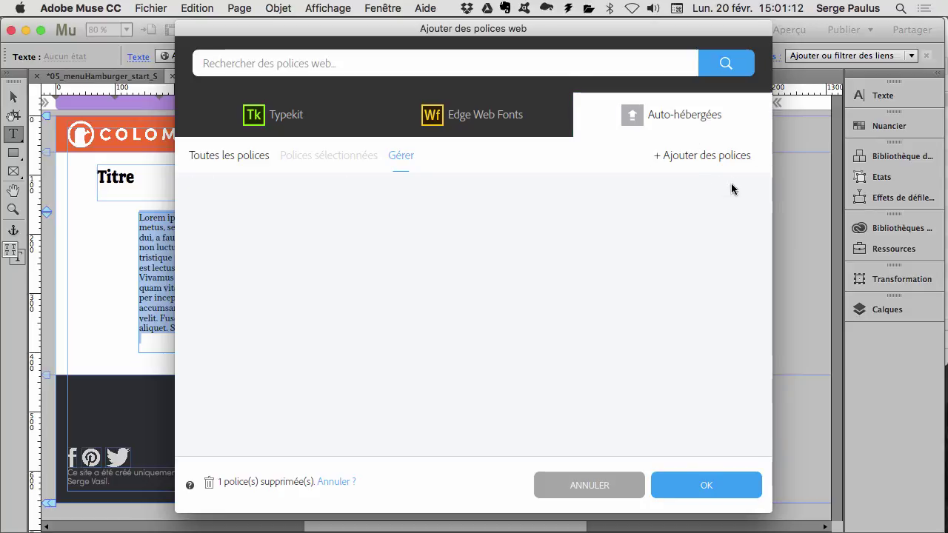
# Step: View the options and file formats for adding self-hosted web fonts, and close that window
pyautogui.click(716, 155)
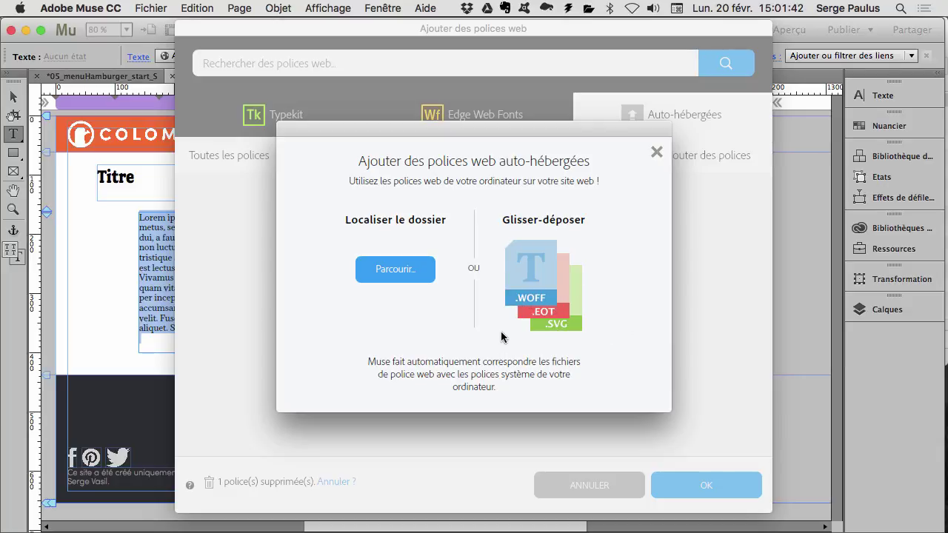
pyautogui.click(657, 156)
# Step: Switch to Firefox and upload Aganè 55 (roman).ttf from the agane folder to Font Squirrel's Webfont Generator
pyautogui.press('super+Tab')
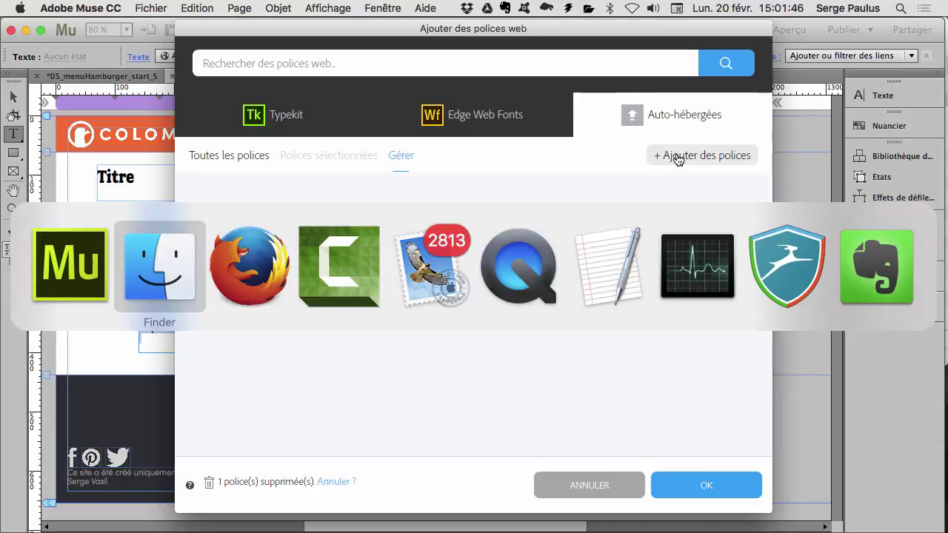
pyautogui.press('super+Tab')
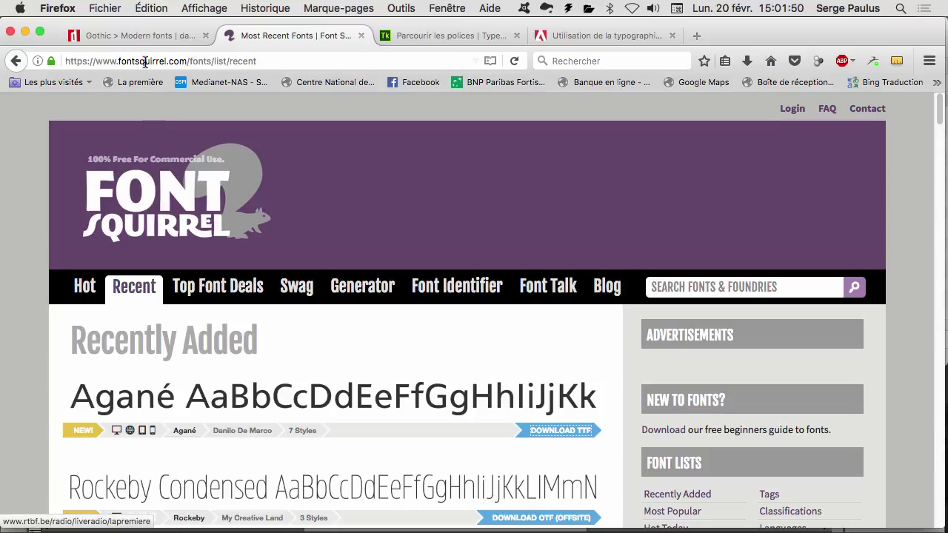
pyautogui.click(366, 289)
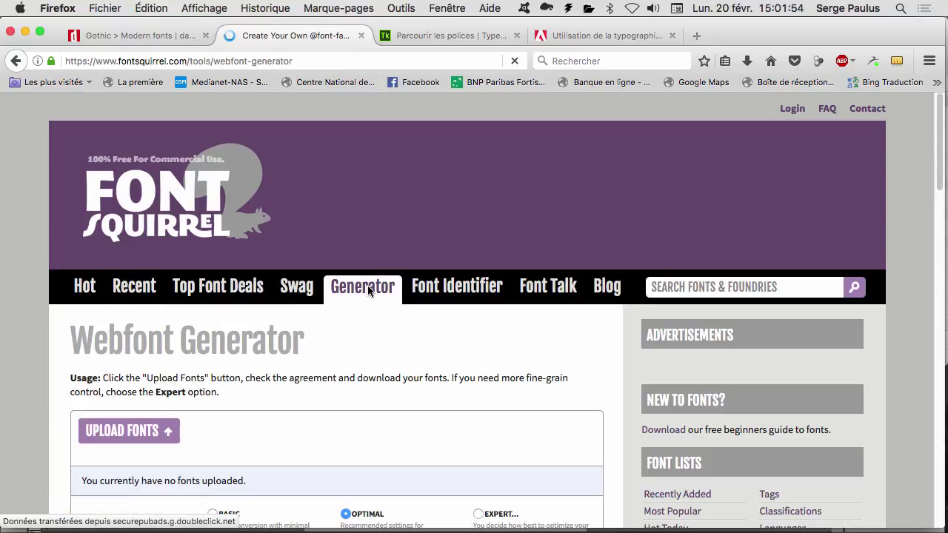
pyautogui.scroll(-4, 378, 297)
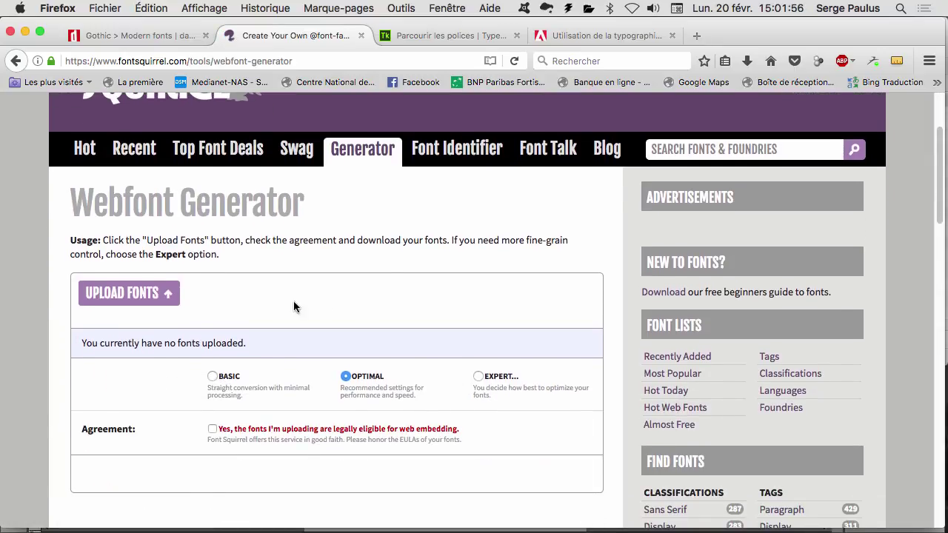
pyautogui.click(161, 298)
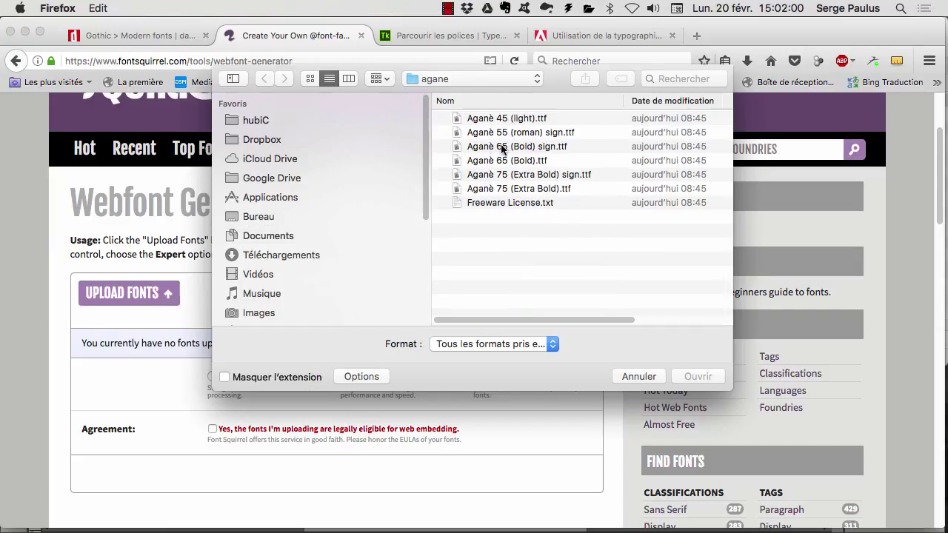
pyautogui.click(507, 147)
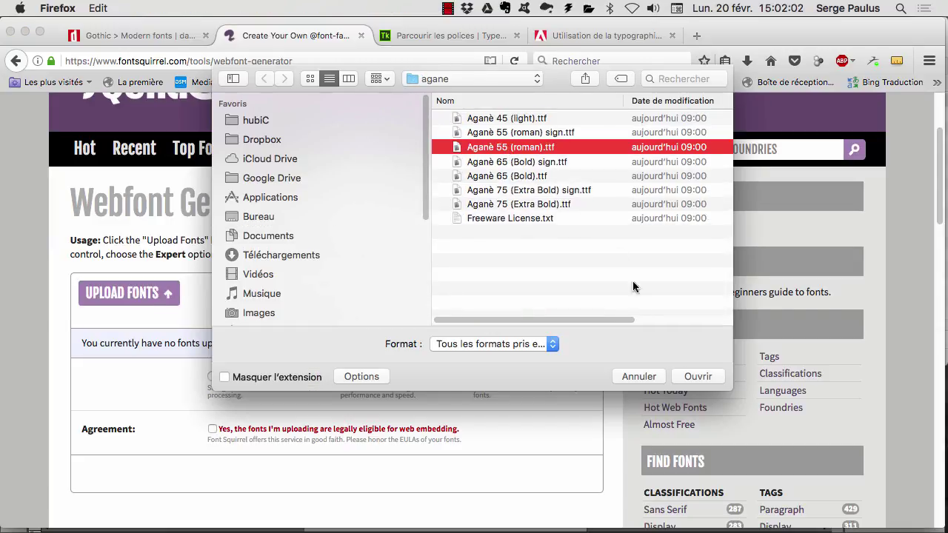
pyautogui.click(696, 376)
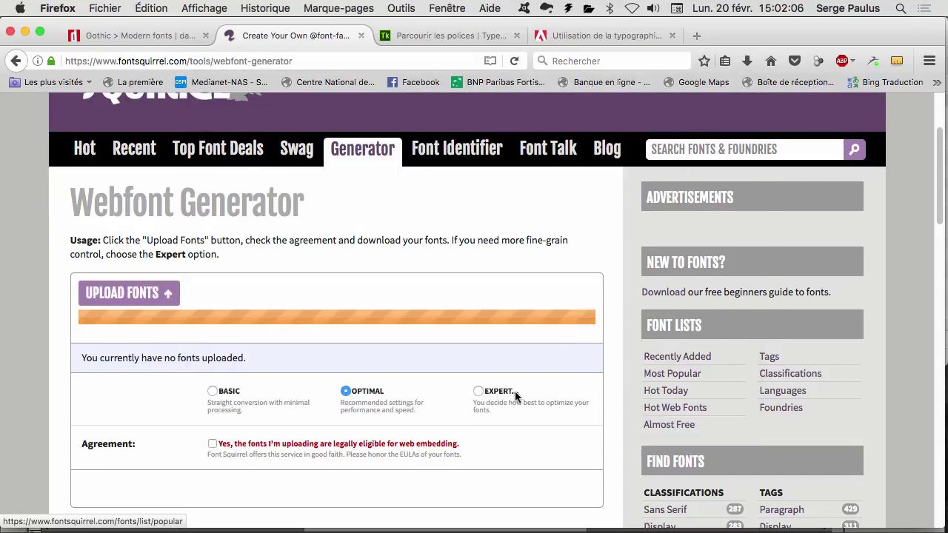
# Step: Switch the Webfont Generator to expert mode and set the font formats to WOFF, EOT Lite and SVG, leaving out WOFF2
pyautogui.click(479, 392)
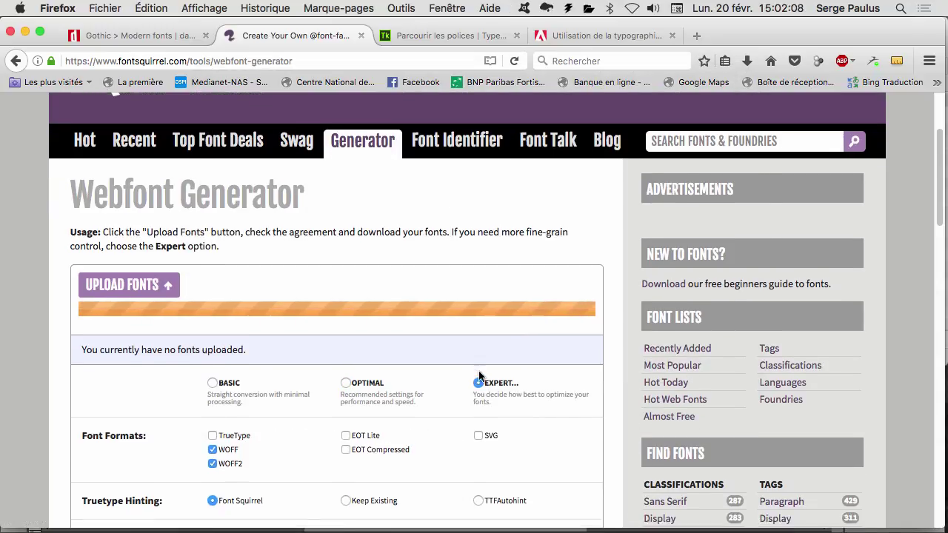
pyautogui.scroll(-3, 478, 374)
pyautogui.scroll(-1, 478, 374)
pyautogui.click(346, 296)
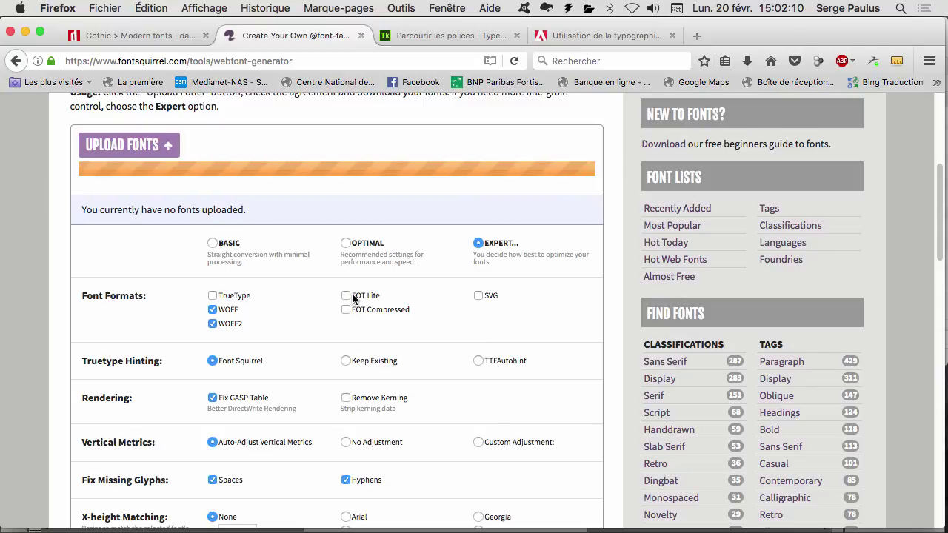
pyautogui.click(479, 295)
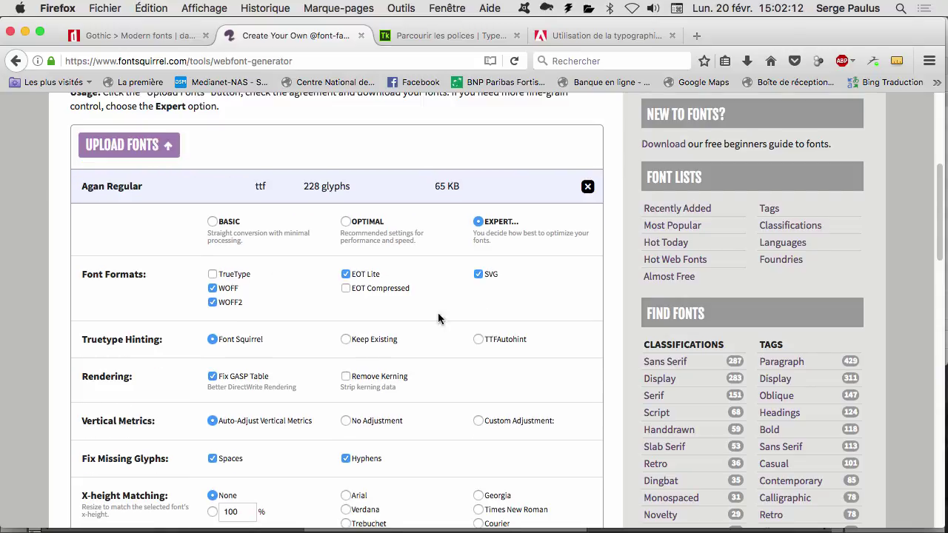
pyautogui.click(213, 304)
# Step: Accept the web embedding agreement, generate the Aganè webfont kit and save webfontkit-20170220-090232.zip
pyautogui.scroll(-15, 485, 305)
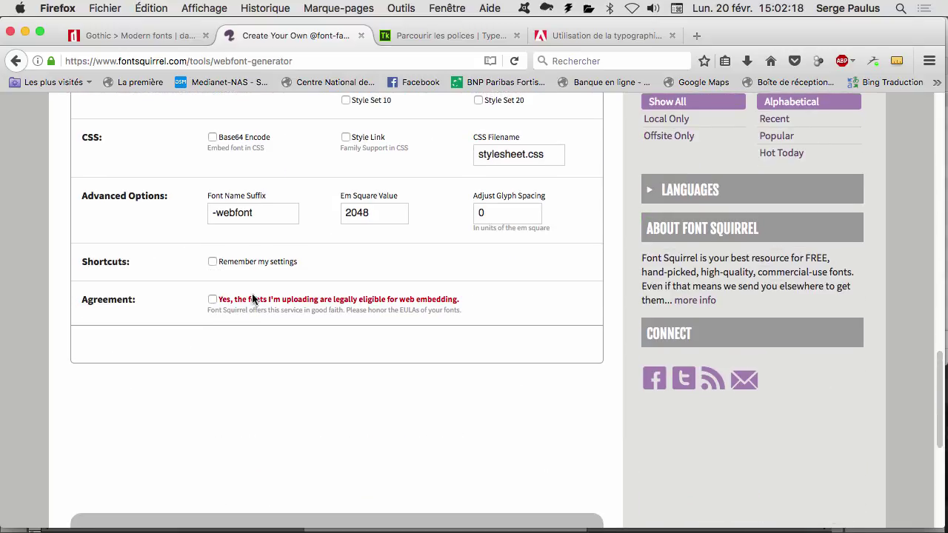
pyautogui.click(212, 300)
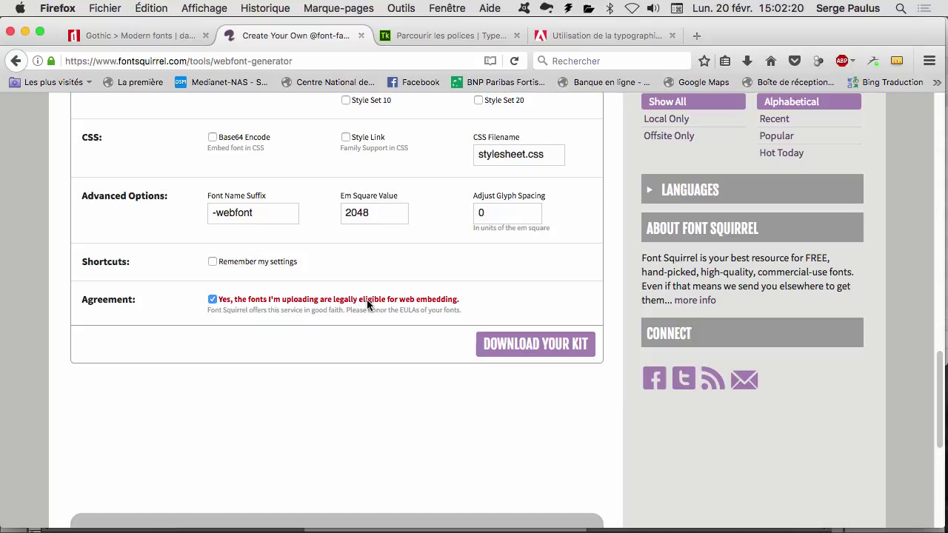
pyautogui.click(529, 350)
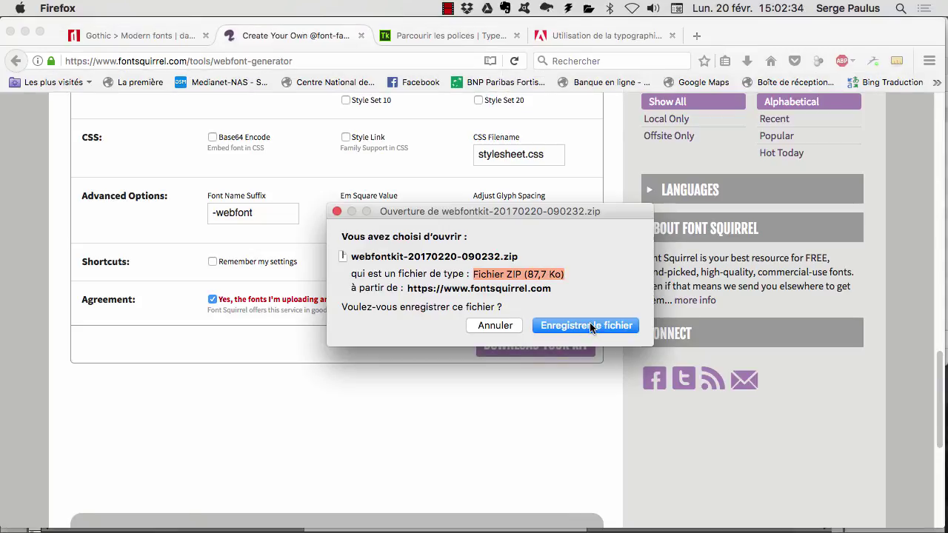
pyautogui.click(589, 327)
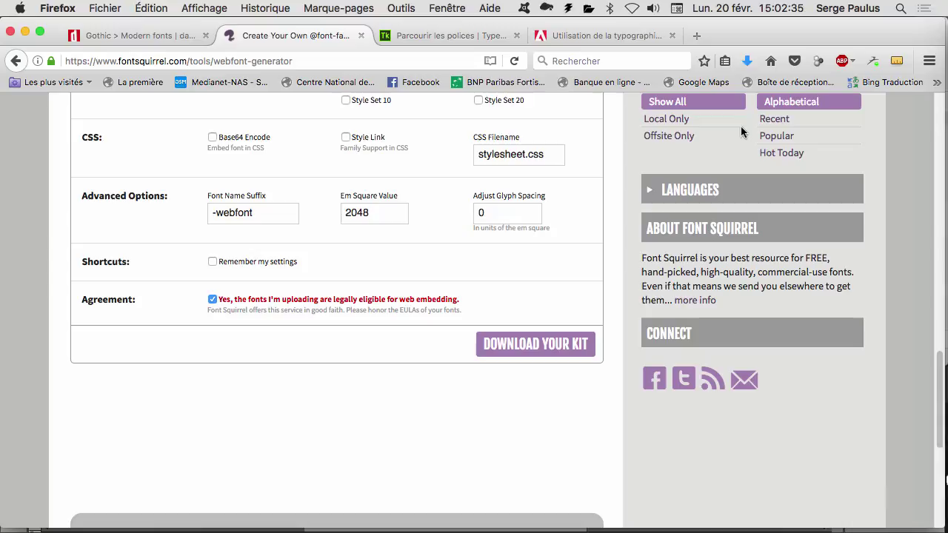
# Step: Switch to Finder, extract webfontkit-20170220-090232.zip, expand its folder and select the agane_55_roman-webfont .eot, .svg and .woff files
pyautogui.click(747, 61)
pyautogui.click(741, 108)
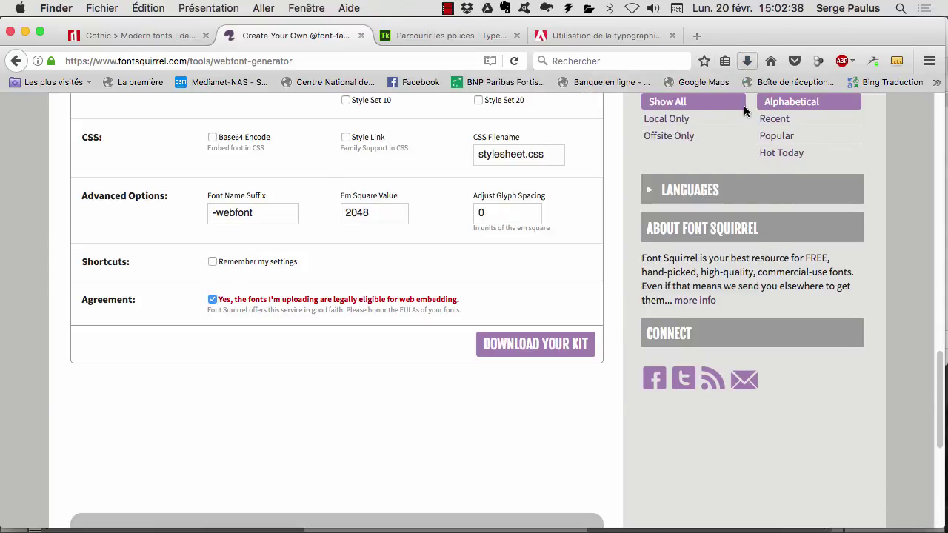
pyautogui.doubleClick(328, 102)
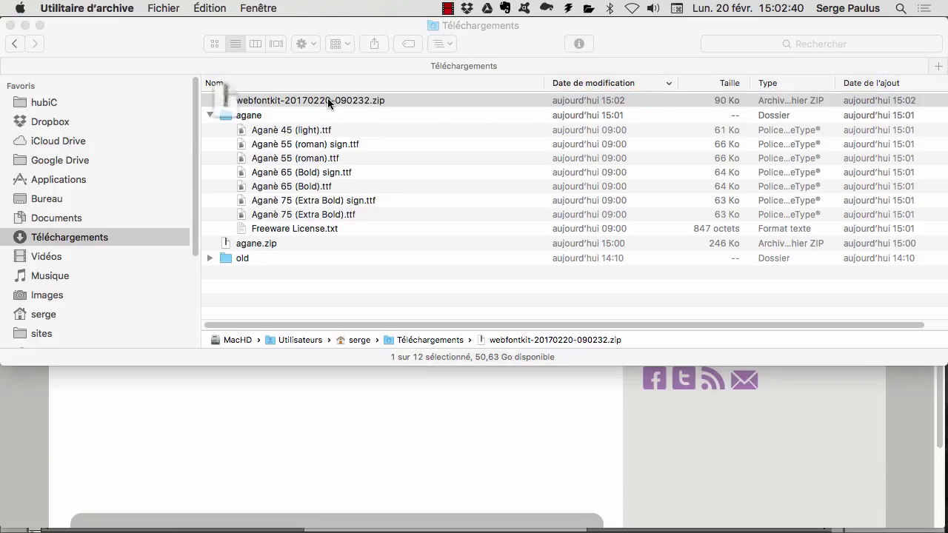
pyautogui.click(209, 100)
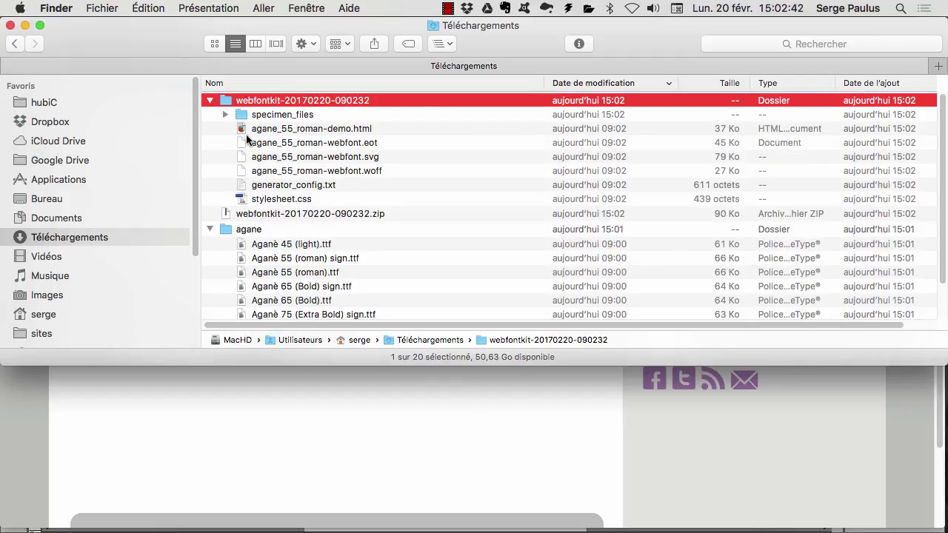
pyautogui.moveTo(409, 141); pyautogui.dragTo(367, 170)
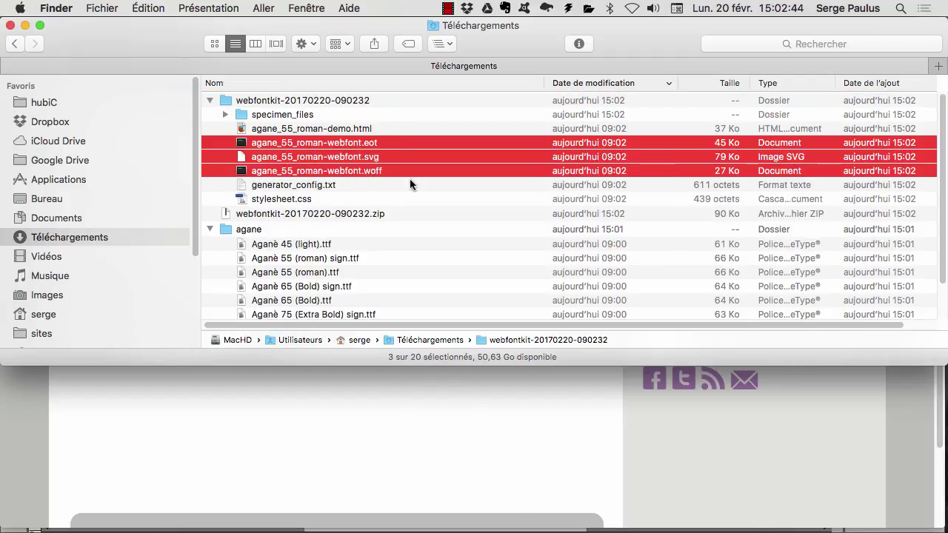
pyautogui.press('super+Tab')
pyautogui.press('super+Tab')
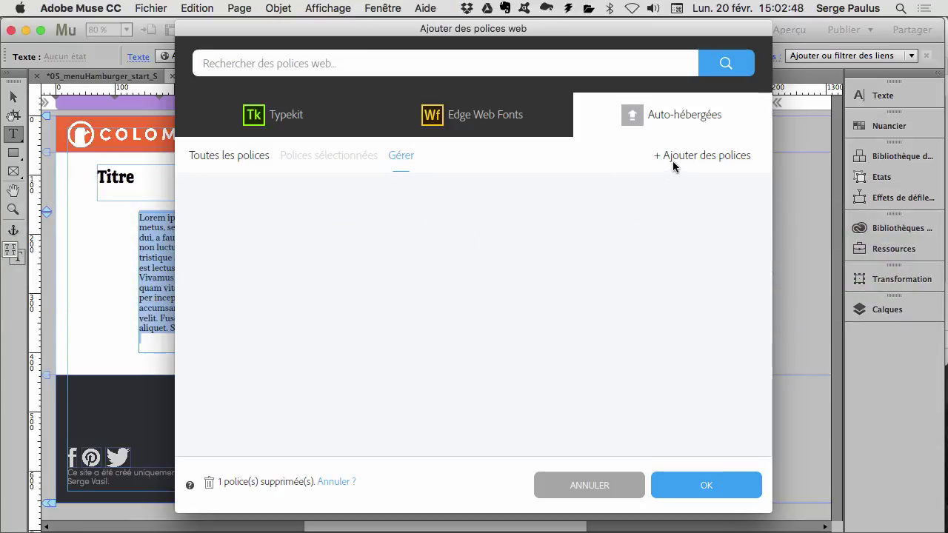
pyautogui.click(680, 156)
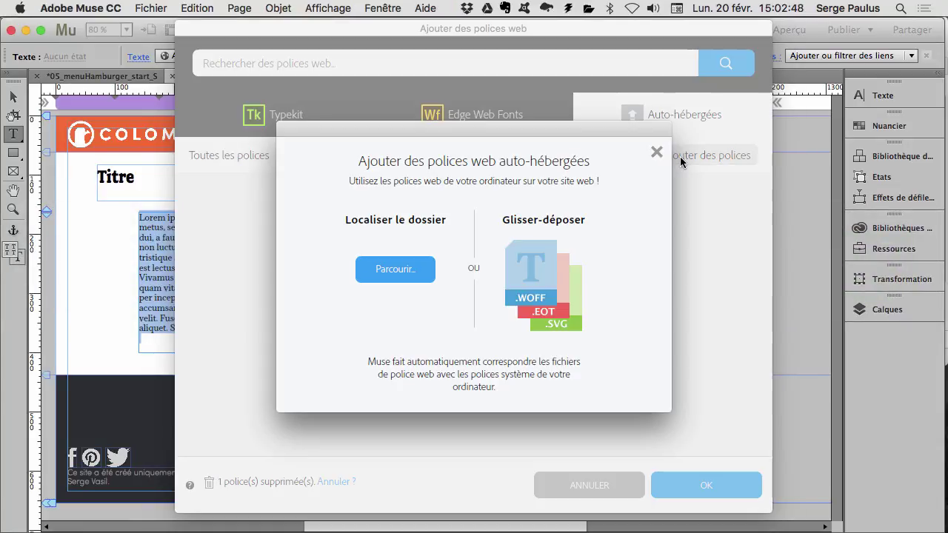
pyautogui.click(395, 270)
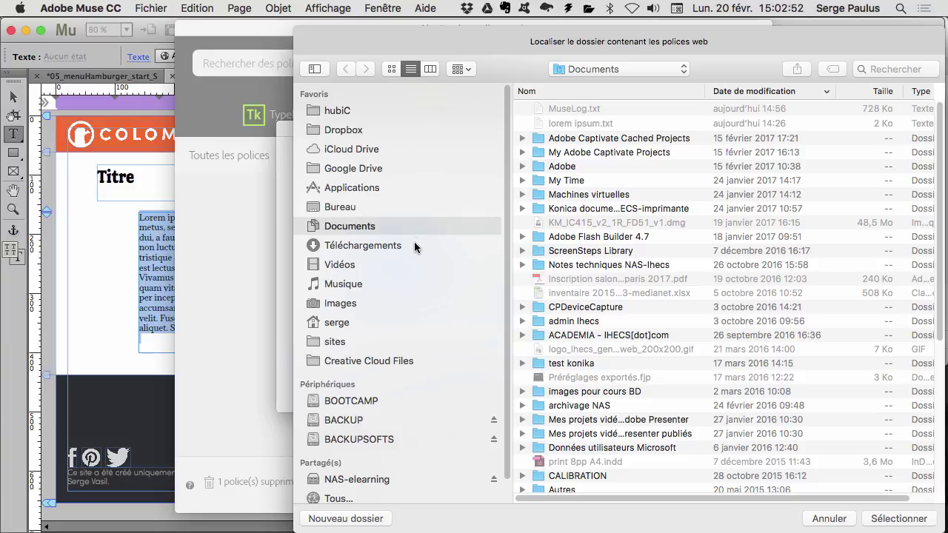
pyautogui.click(414, 245)
pyautogui.doubleClick(613, 109)
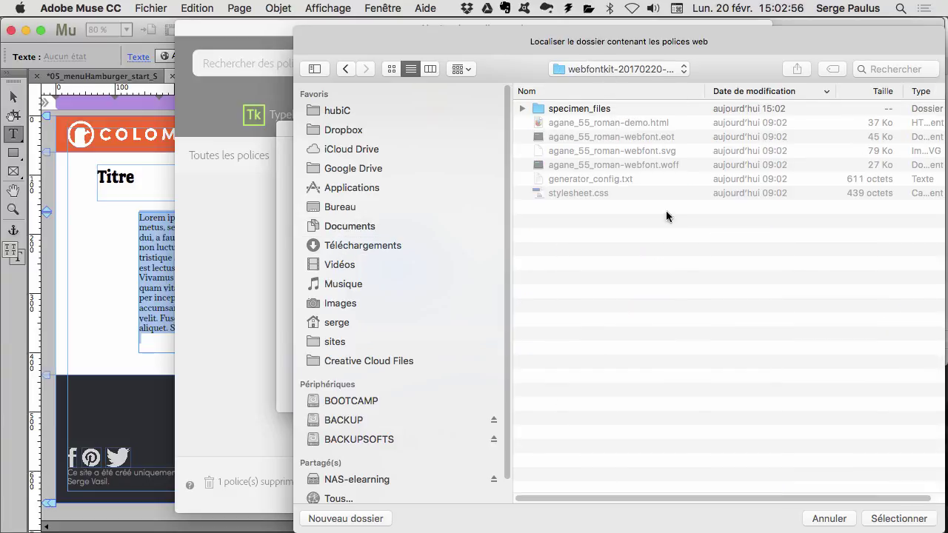
pyautogui.click(899, 518)
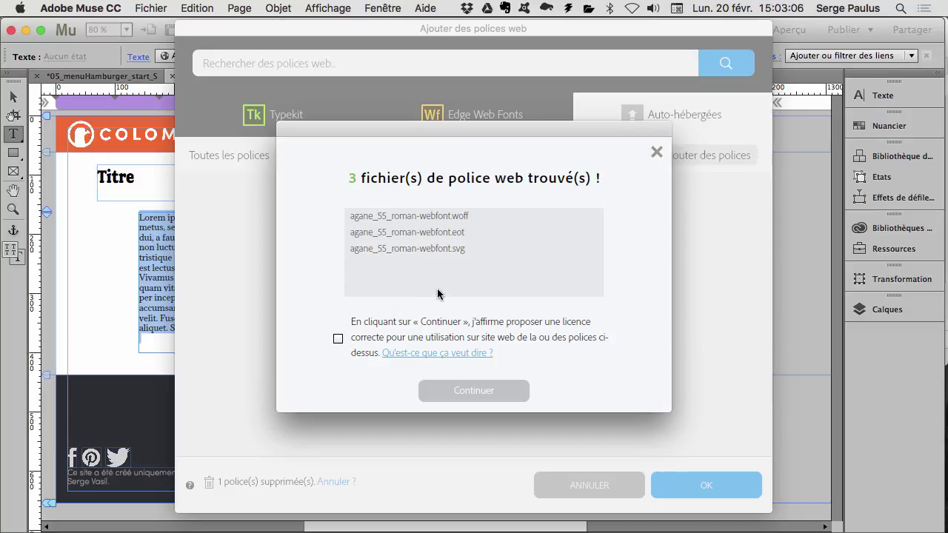
pyautogui.click(338, 338)
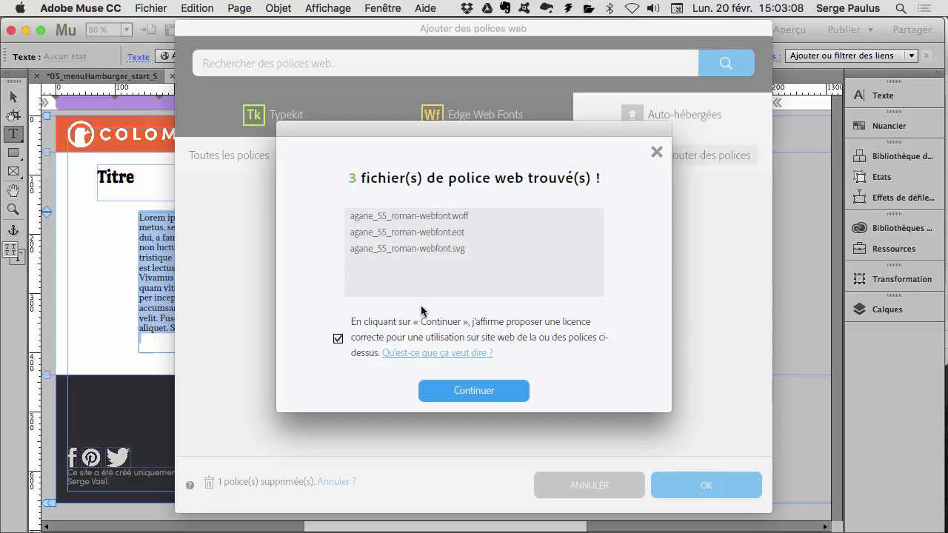
# Step: Switch to Finder, install Aganè 55 (roman).ttf from the agane folder and select Aganè in the Font Book list
pyautogui.press('super+Tab')
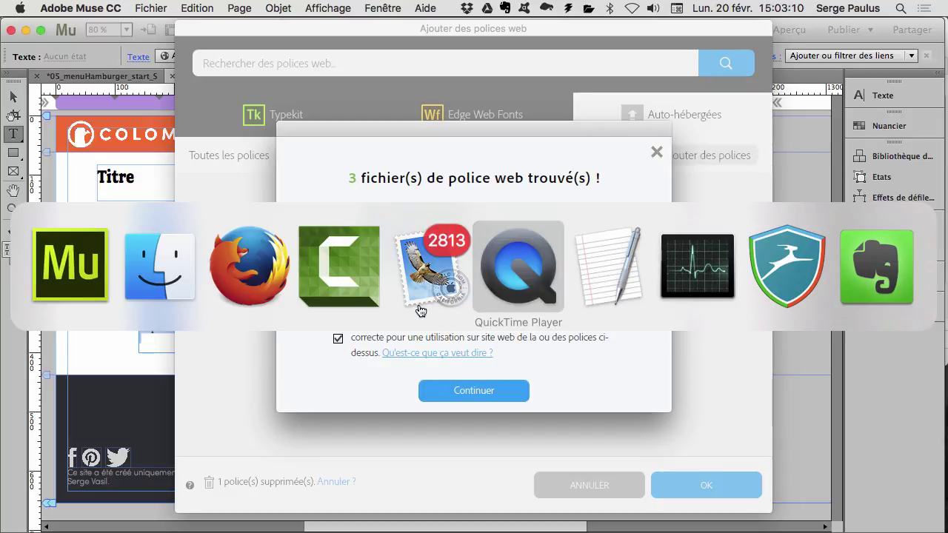
pyautogui.click(160, 268)
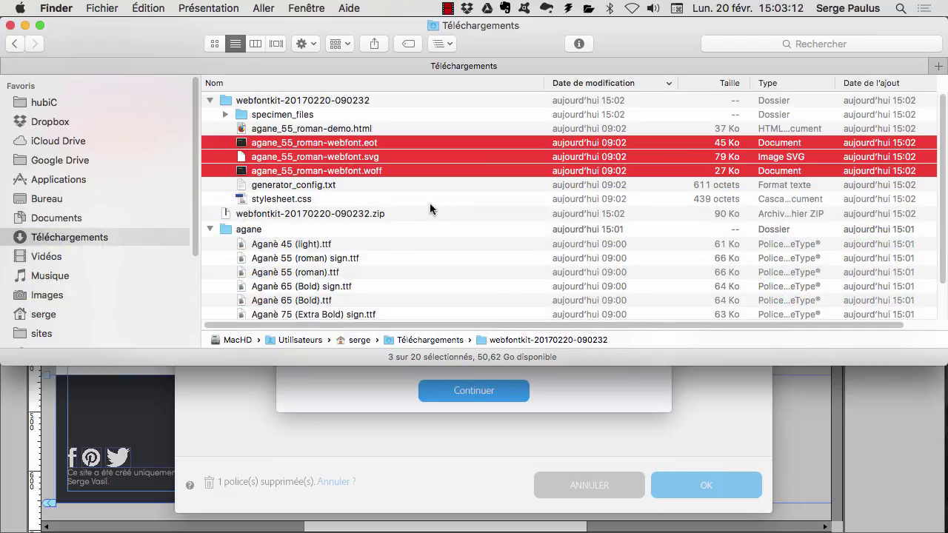
pyautogui.click(347, 274)
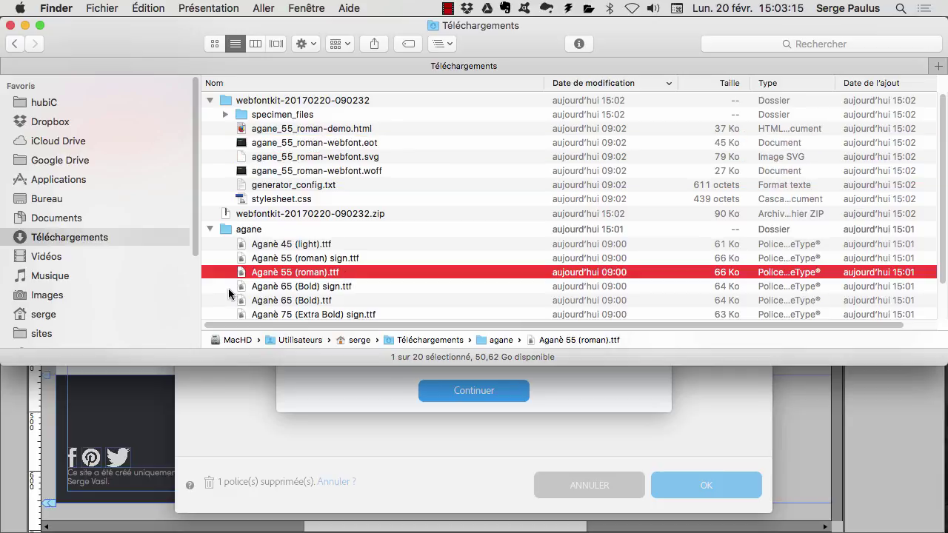
pyautogui.doubleClick(299, 271)
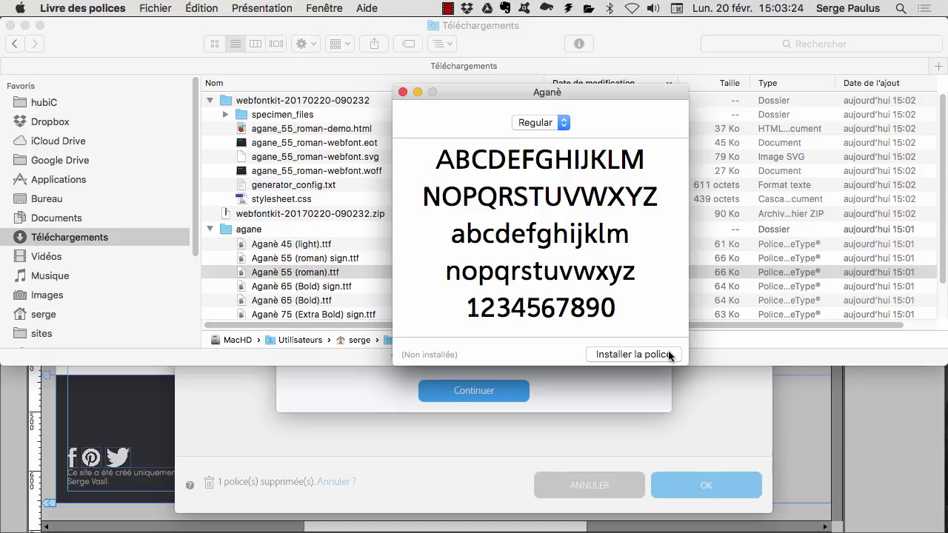
pyautogui.click(669, 356)
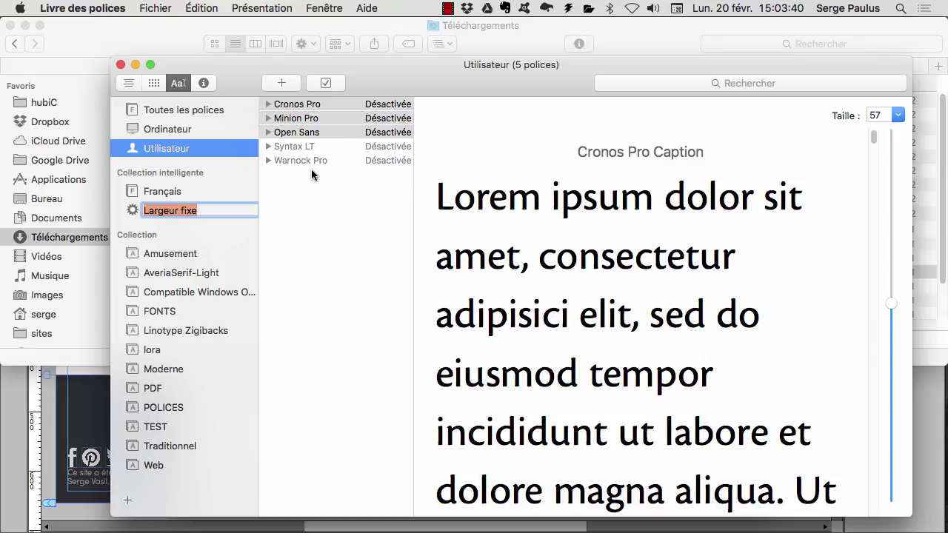
pyautogui.click(307, 207)
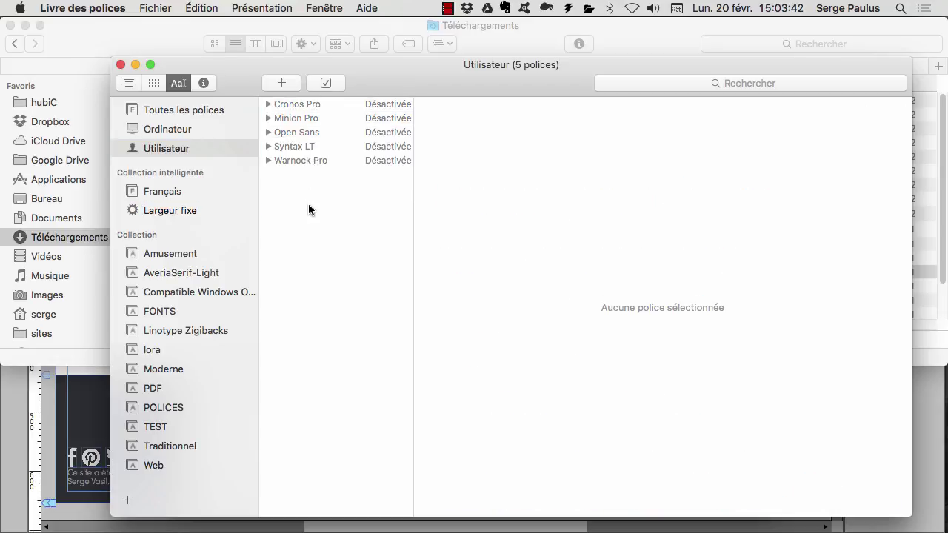
pyautogui.click(306, 109)
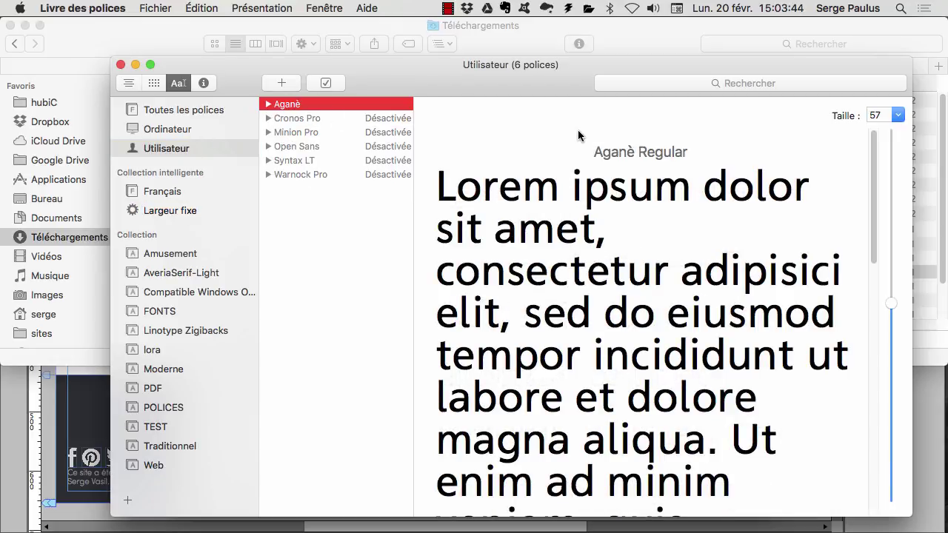
# Step: Return to Adobe Muse, affirm the licence for the three agane_55_roman webfont files and add Aganè Regular to the web fonts
pyautogui.press('super+Tab')
pyautogui.press('super+Tab')
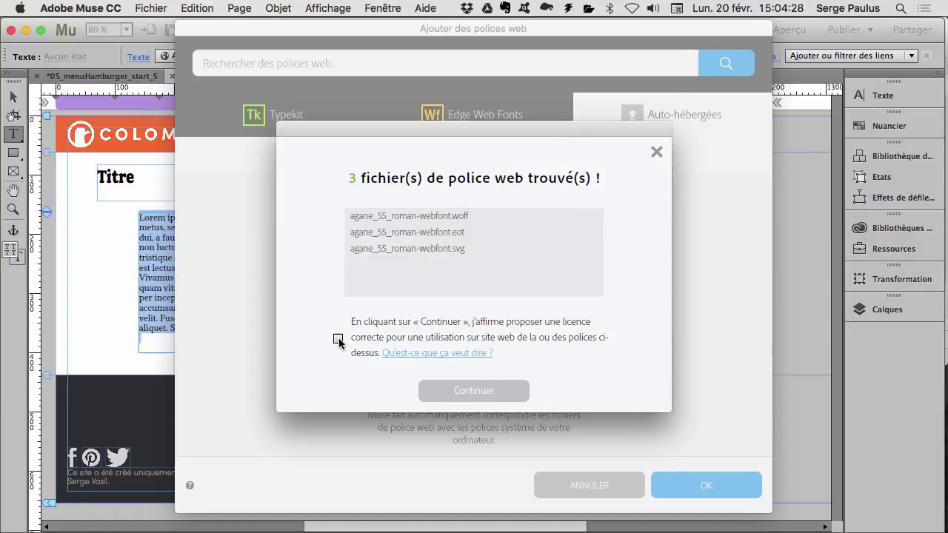
pyautogui.click(338, 340)
pyautogui.click(491, 391)
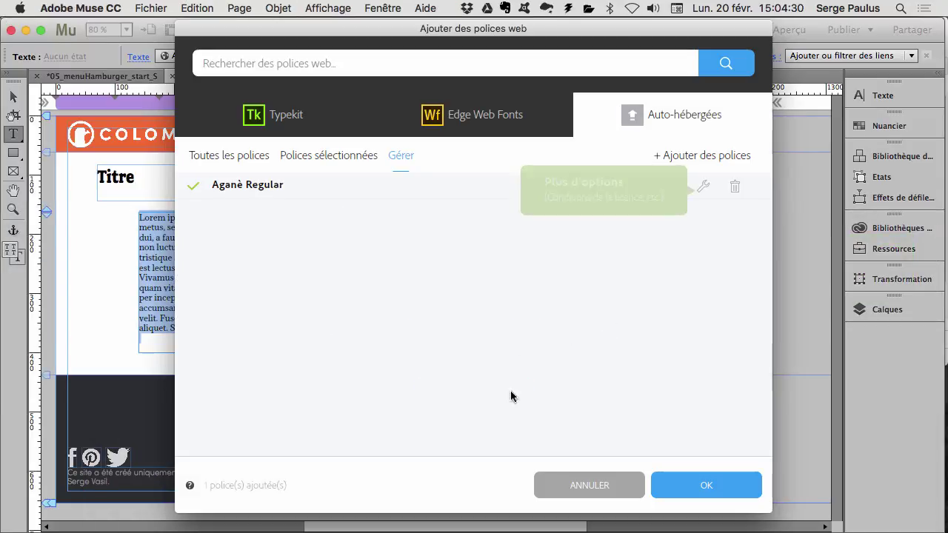
pyautogui.click(726, 482)
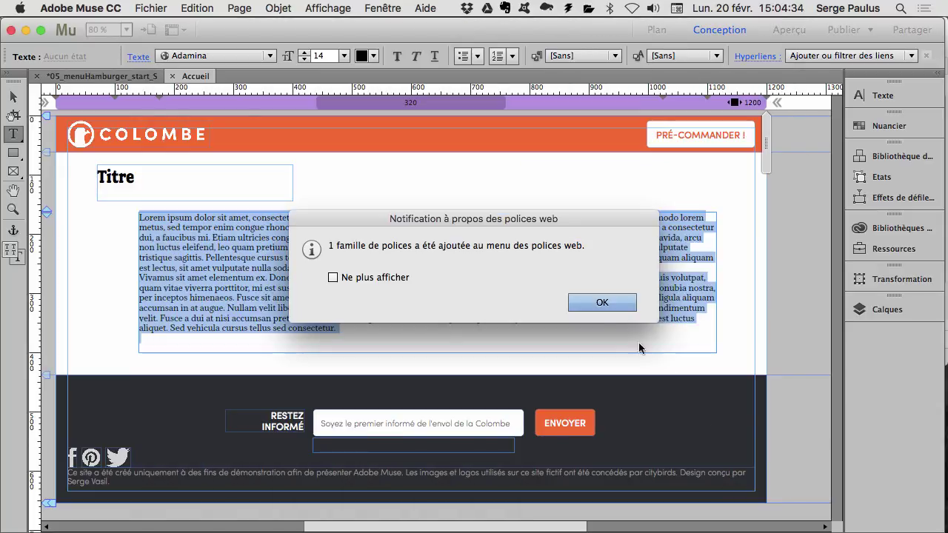
pyautogui.click(603, 302)
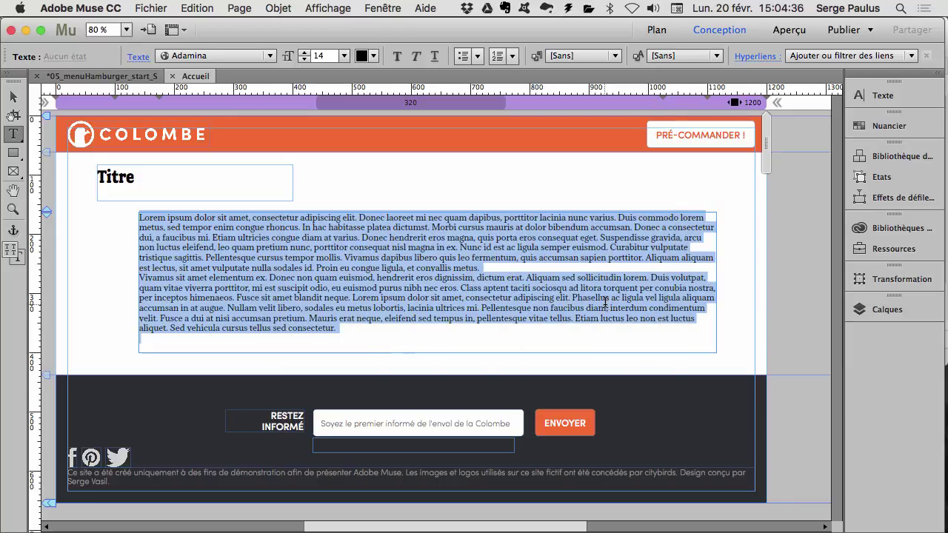
# Step: Set the selected lorem ipsum text to the self-hosted web font Aganè
pyautogui.click(196, 57)
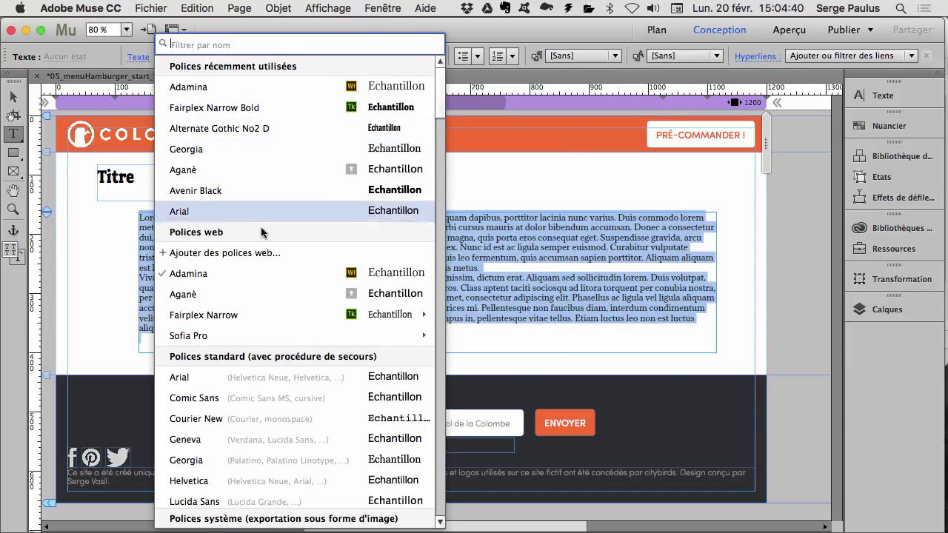
pyautogui.click(370, 297)
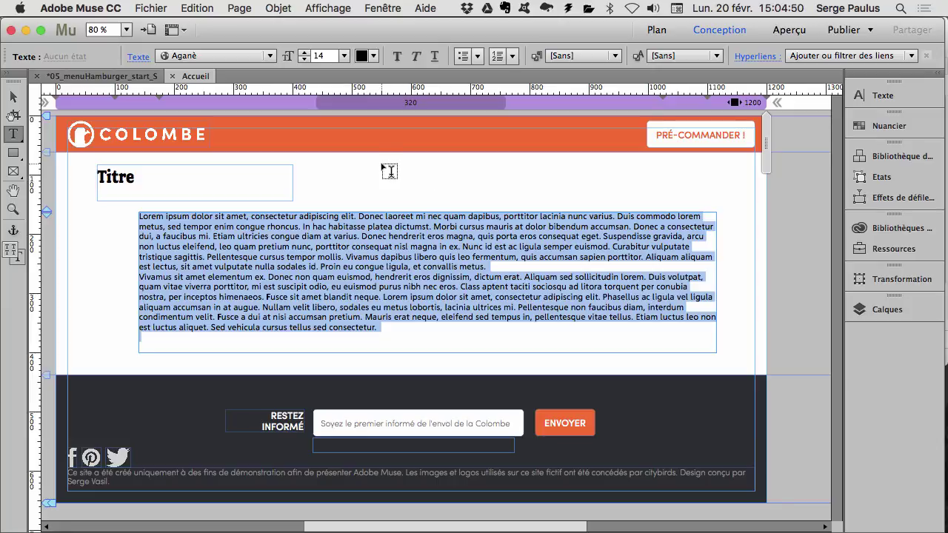
# Step: Create a new paragraph style from the formatting of the "Titre" text
pyautogui.doubleClick(189, 175)
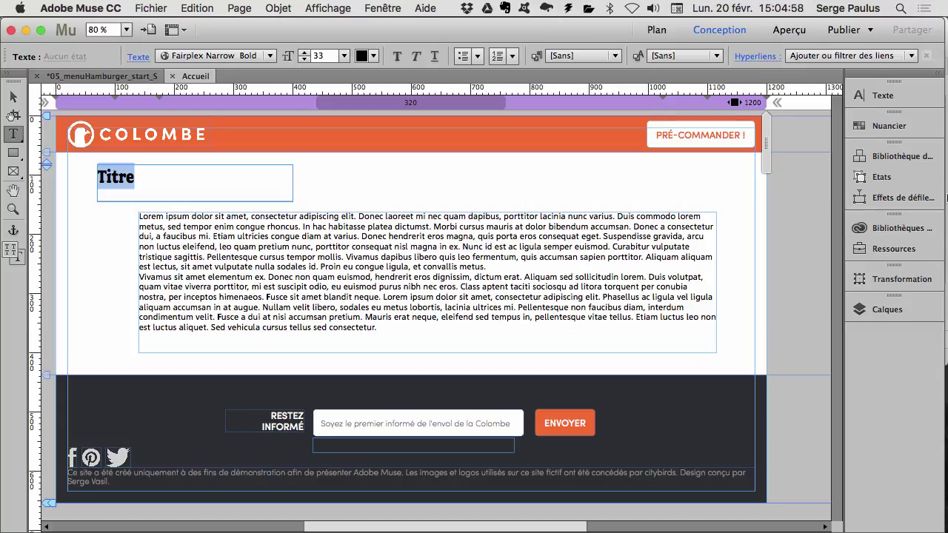
pyautogui.click(383, 7)
pyautogui.click(432, 383)
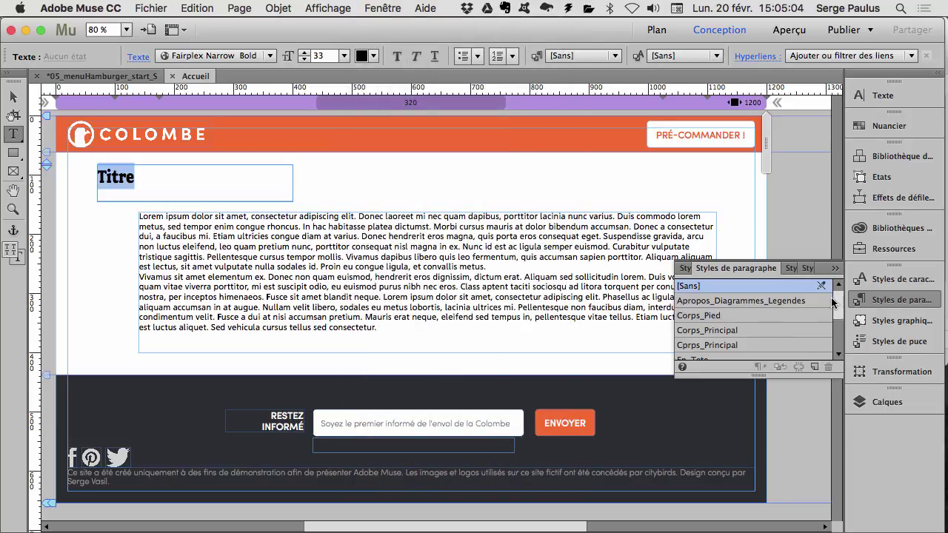
pyautogui.click(816, 367)
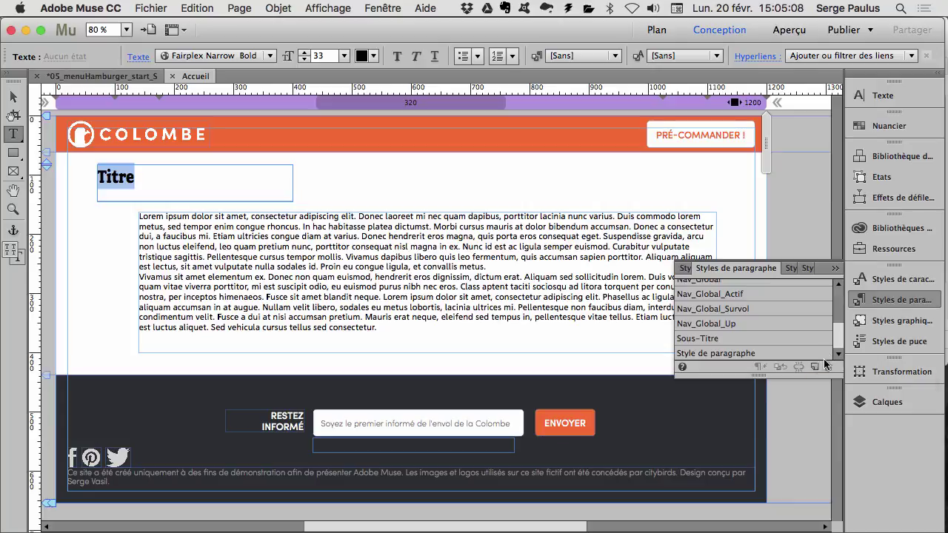
# Step: Assign the <h1> Titre tag to the new paragraph style "Style de paragraphe" and rename it "Titre"
pyautogui.doubleClick(720, 354)
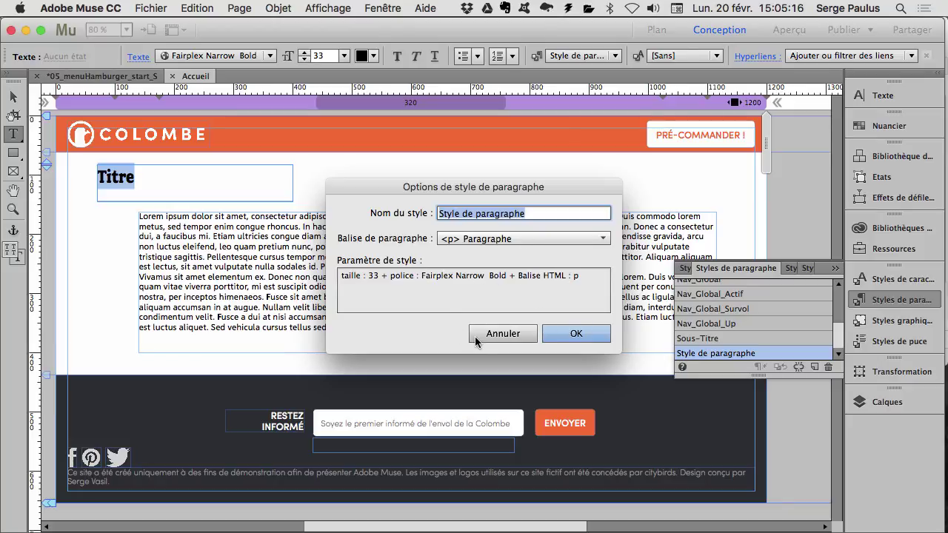
pyautogui.click(485, 238)
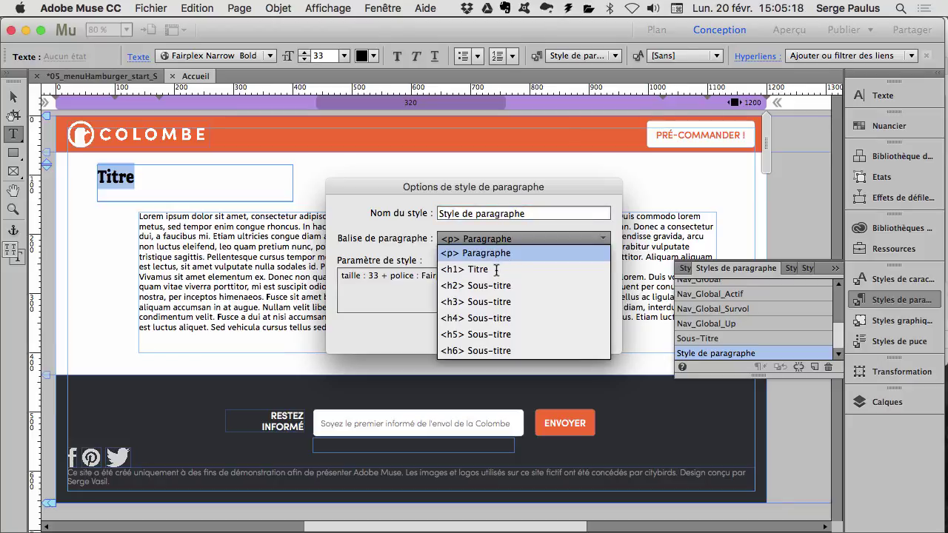
pyautogui.click(457, 269)
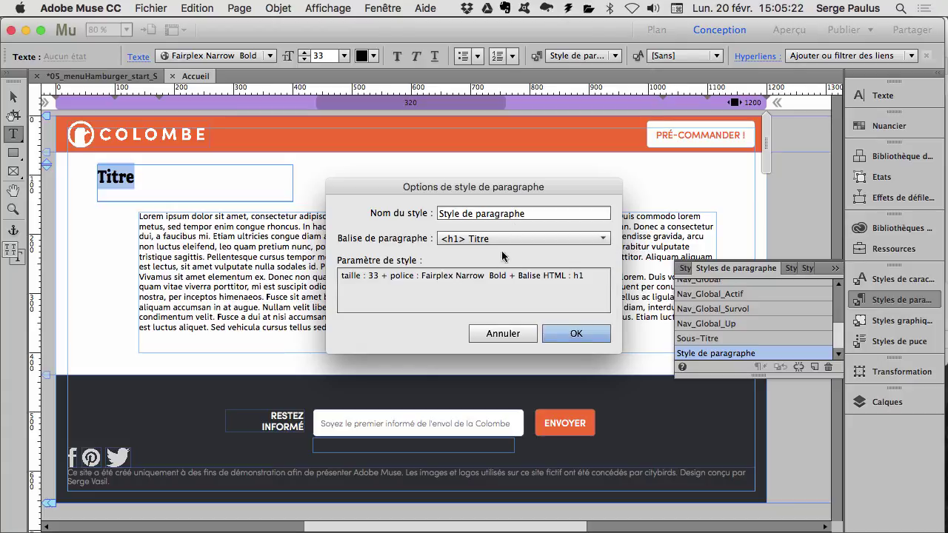
pyautogui.moveTo(552, 213); pyautogui.dragTo(374, 212)
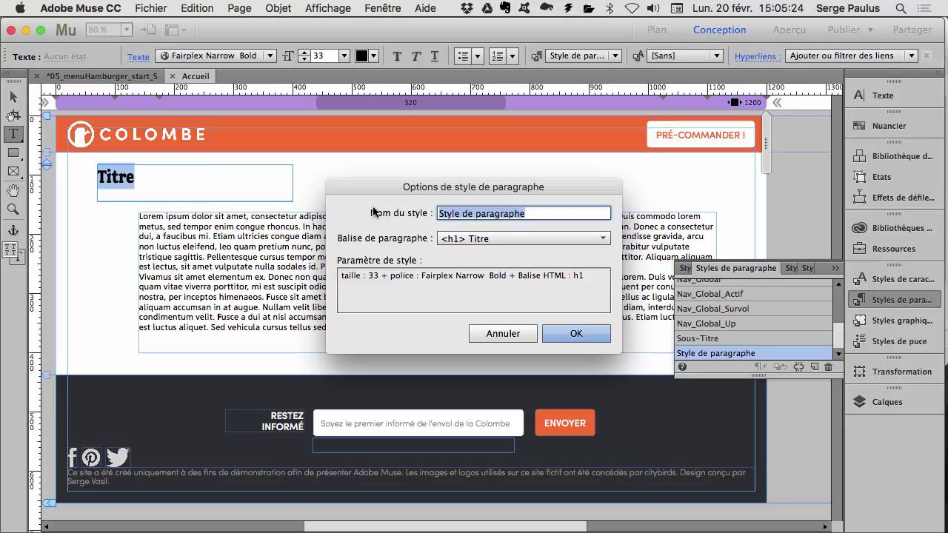
pyautogui.write('Titre')
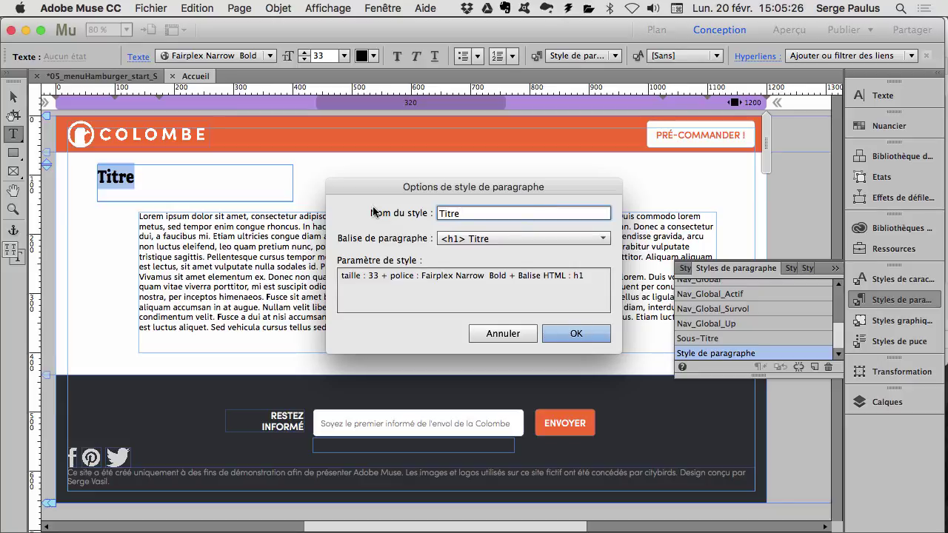
pyautogui.click(584, 274)
pyautogui.doubleClick(578, 274)
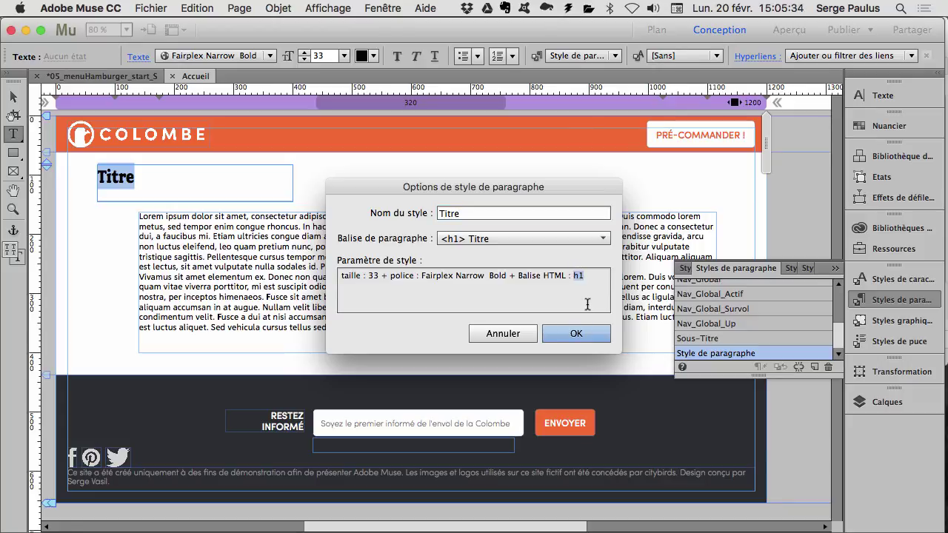
pyautogui.click(599, 340)
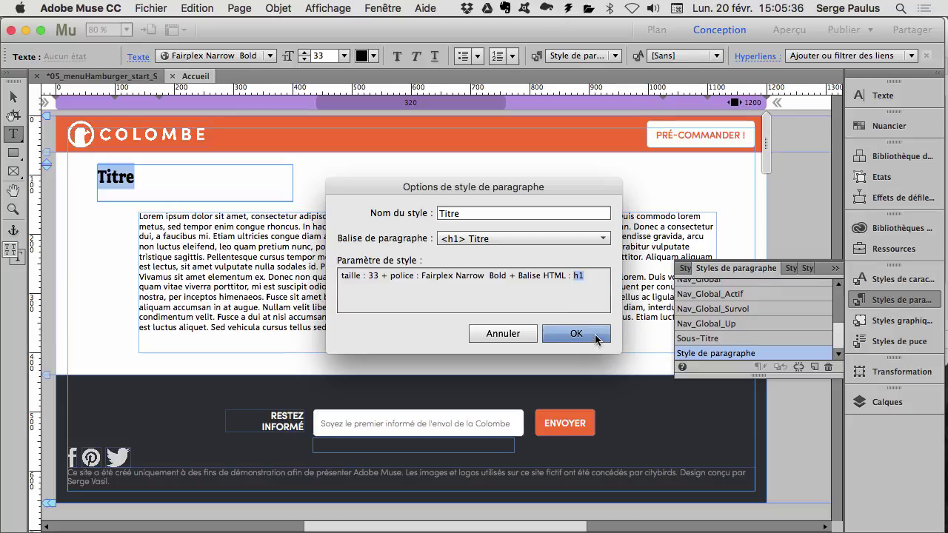
pyautogui.click(597, 338)
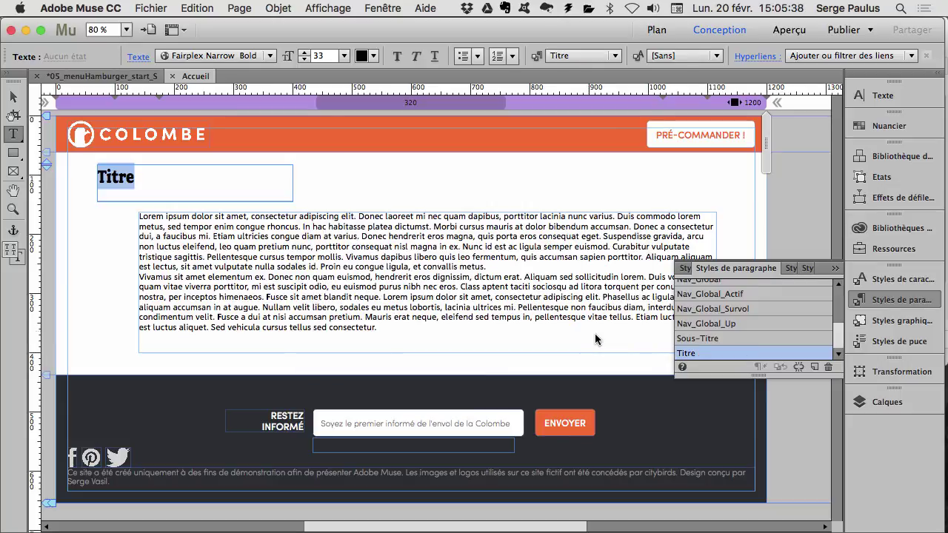
# Step: Add a text frame about 200 px wide beside the title frame, containing "gdswfsdfqsd", and apply the Titre paragraph style to its text
pyautogui.click(311, 253)
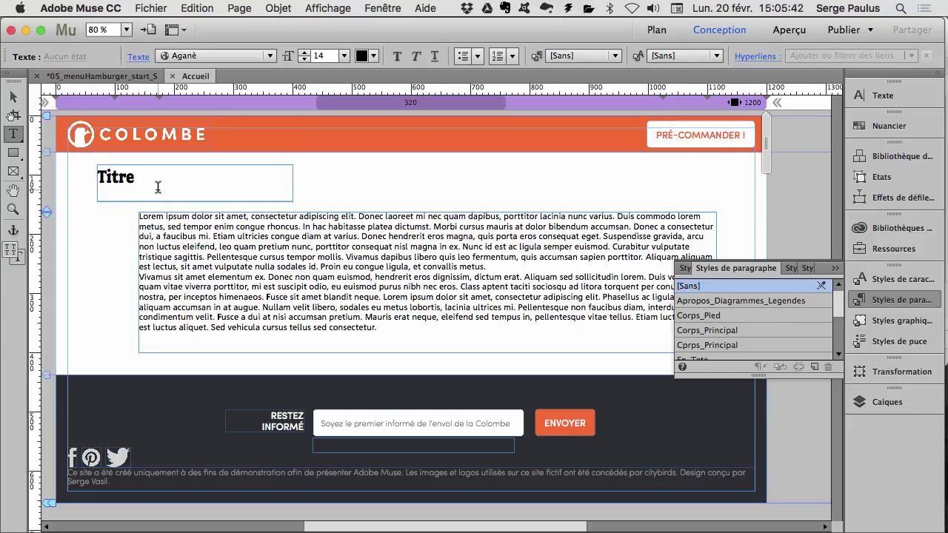
pyautogui.moveTo(375, 165); pyautogui.dragTo(494, 201)
pyautogui.write('gdswfsdfqsd')
pyautogui.press('super+a')
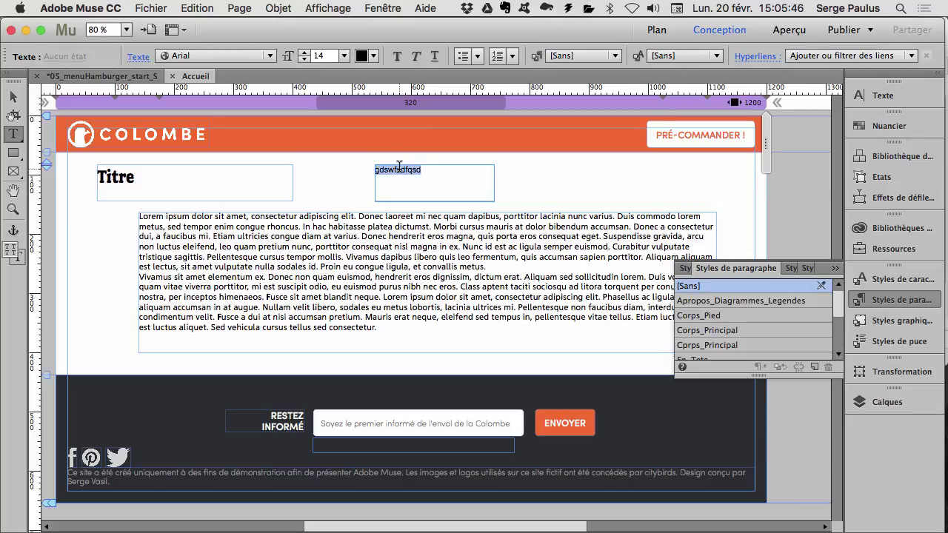
pyautogui.scroll(-5, 842, 297)
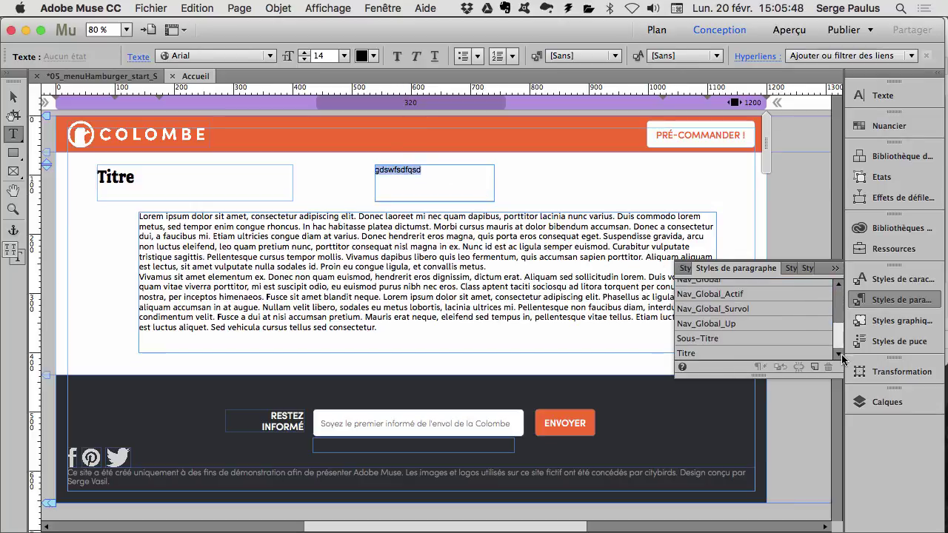
pyautogui.click(688, 354)
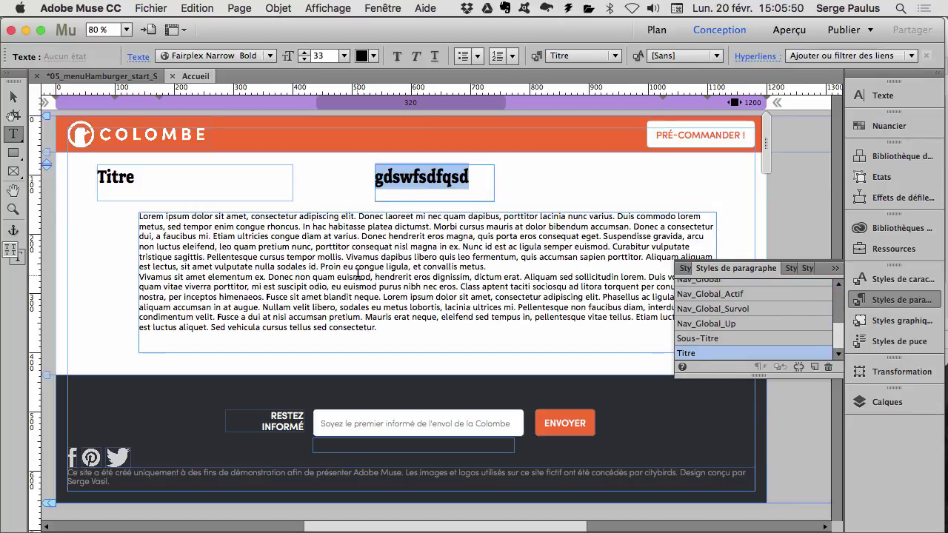
# Step: Create a paragraph style named "texte courant" from the lorem ipsum text's formatting, and extend the paragraph style list to show all styles
pyautogui.click(268, 277)
pyautogui.keyDown('shift'); pyautogui.click(404, 329); pyautogui.keyUp('shift')
pyautogui.keyDown('shift'); pyautogui.click(160, 226); pyautogui.keyUp('shift')
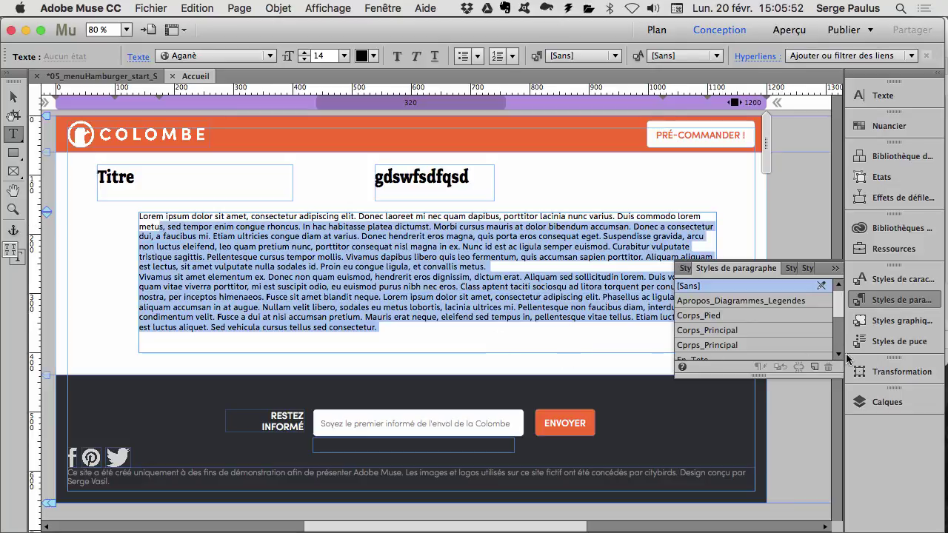
pyautogui.click(814, 367)
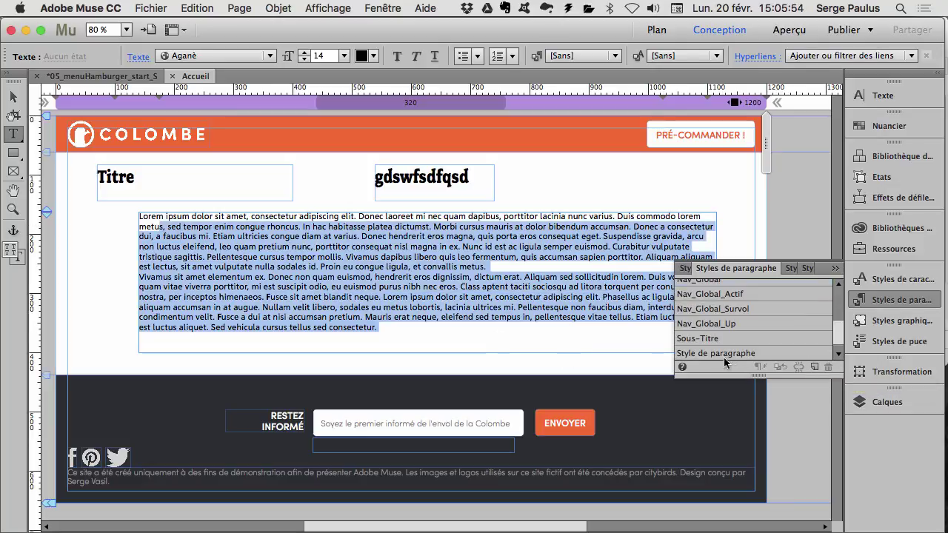
pyautogui.doubleClick(714, 353)
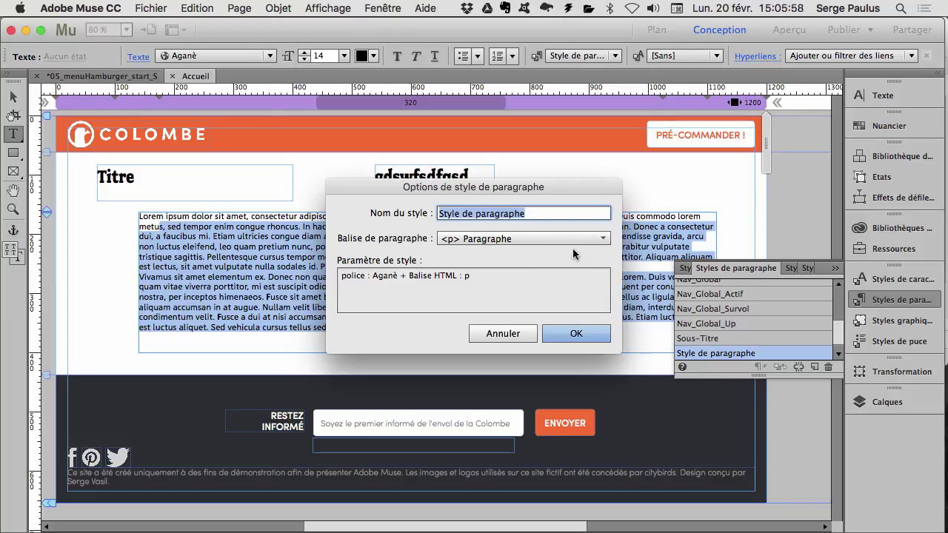
pyautogui.write('texte courant')
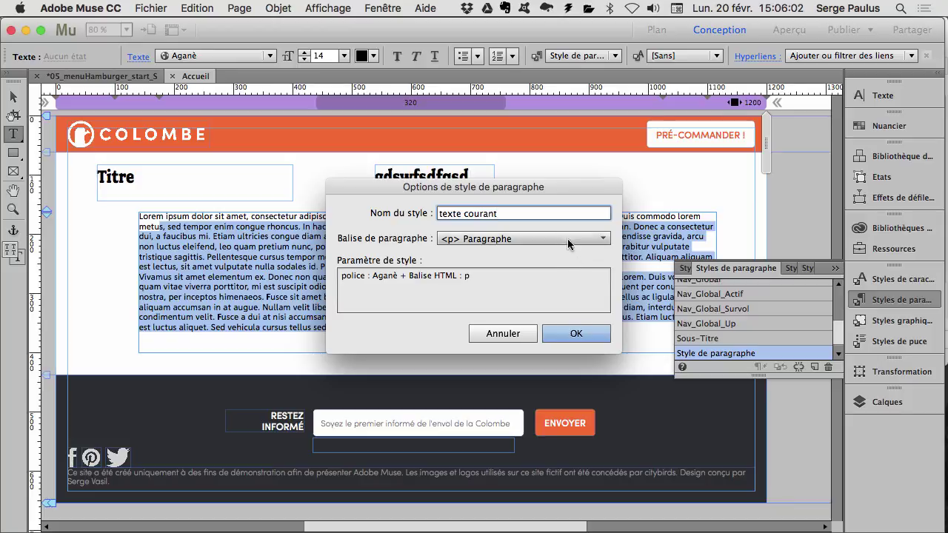
pyautogui.click(577, 333)
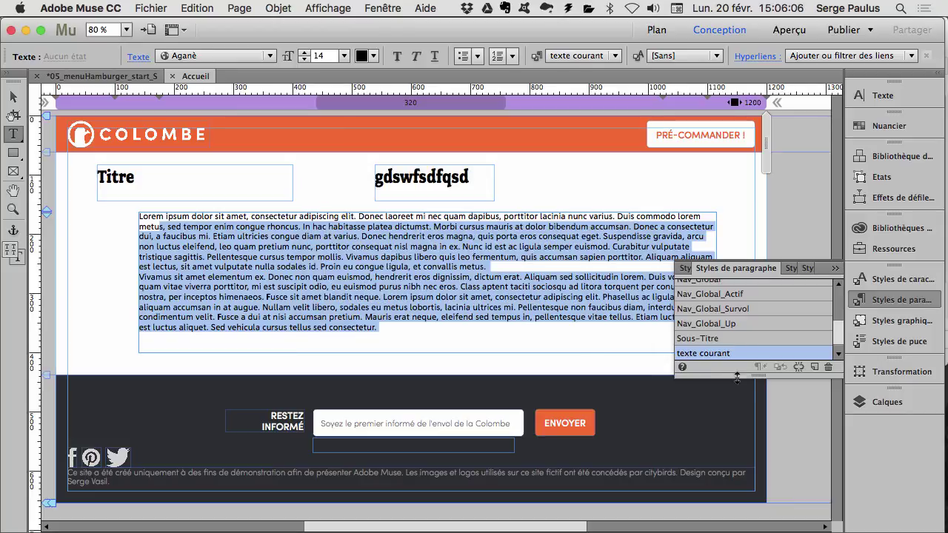
pyautogui.moveTo(747, 376); pyautogui.dragTo(748, 512)
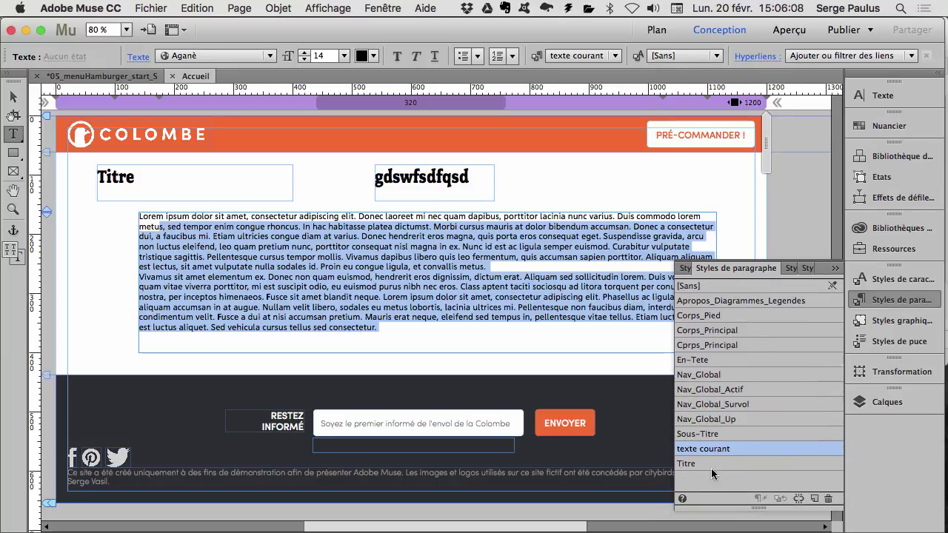